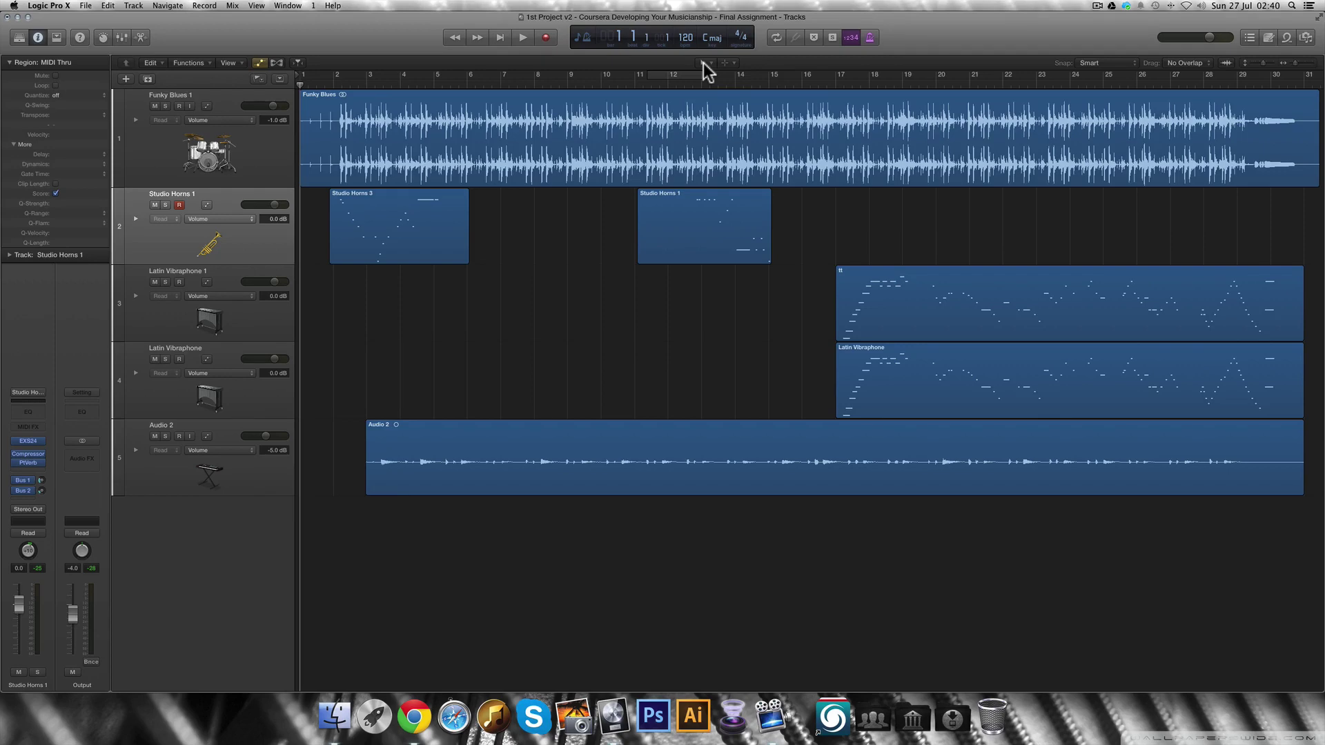
Step: Trim the end of the second Studio Horns 1 region so it lasts about four bars
left_click(705, 62)
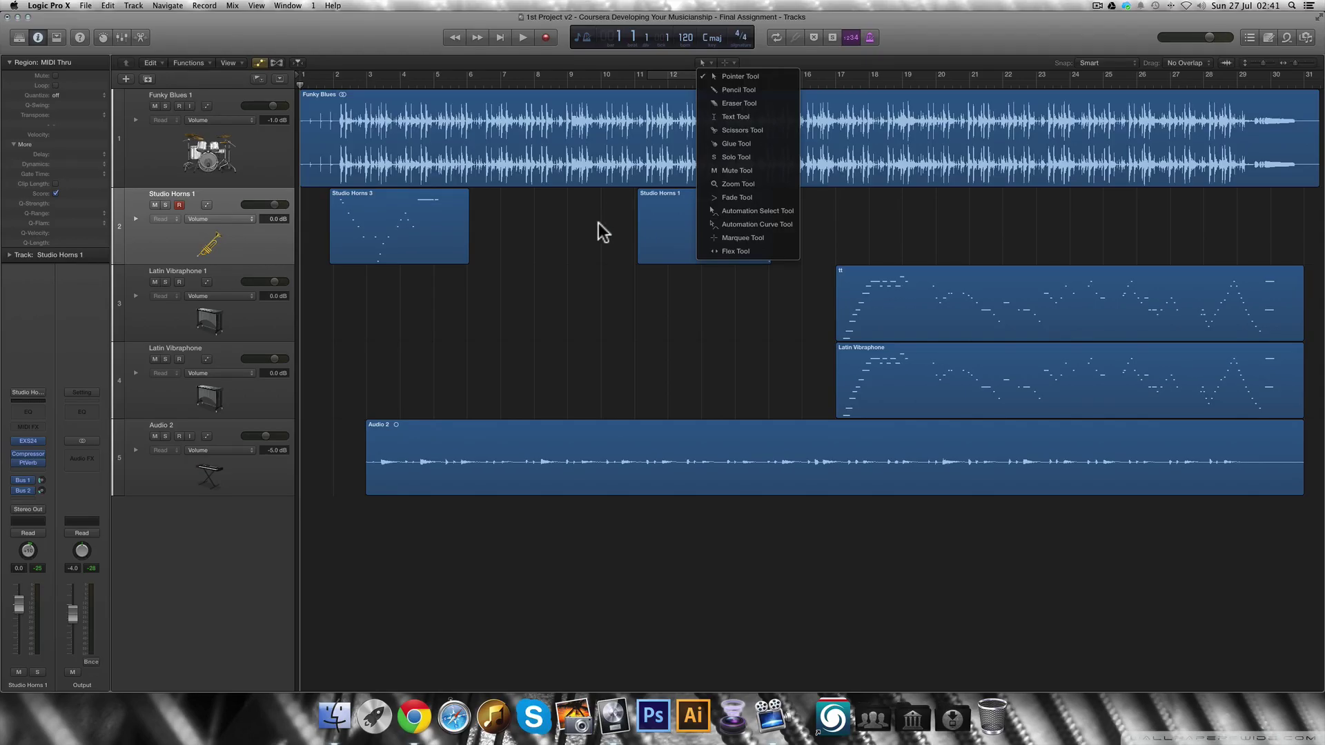
left_click(604, 229)
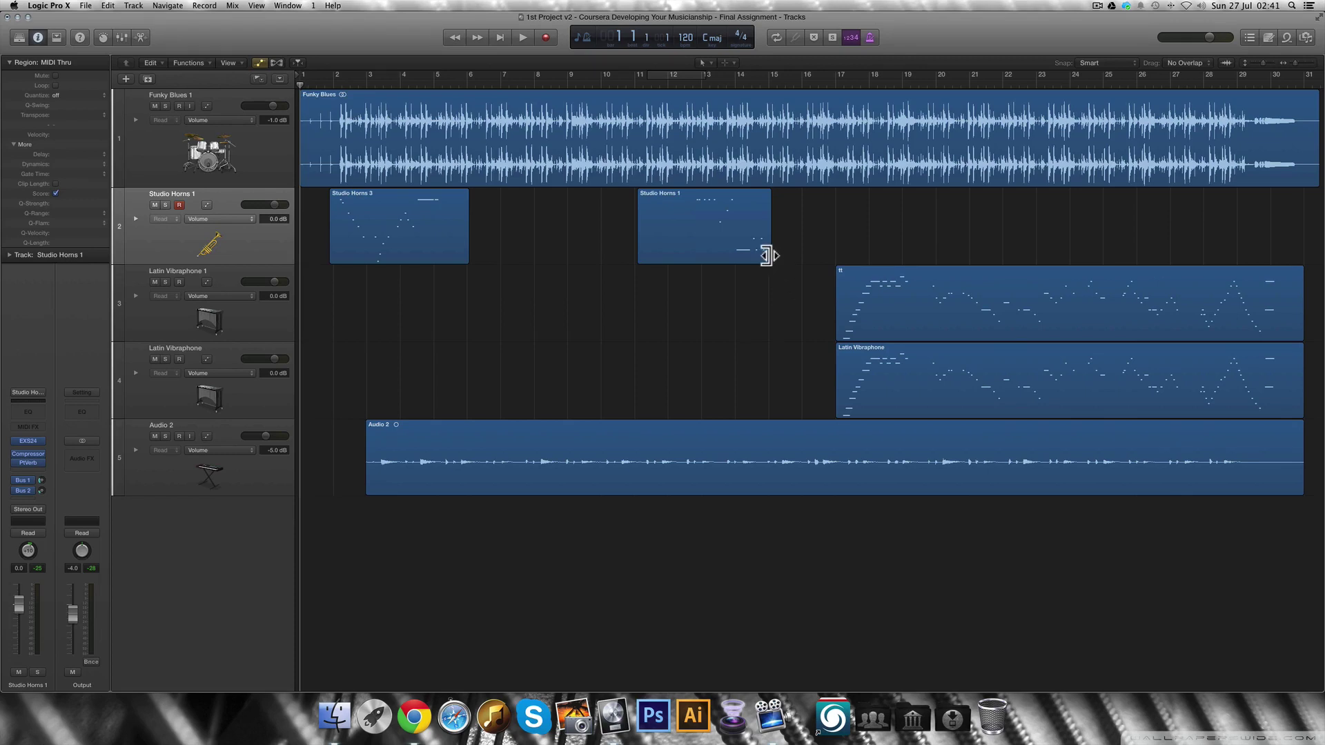
mouse_move(768, 256)
left_mouse_down()
mouse_move(825, 251)
mouse_move(737, 251)
mouse_move(785, 249)
mouse_move(748, 248)
left_mouse_up()
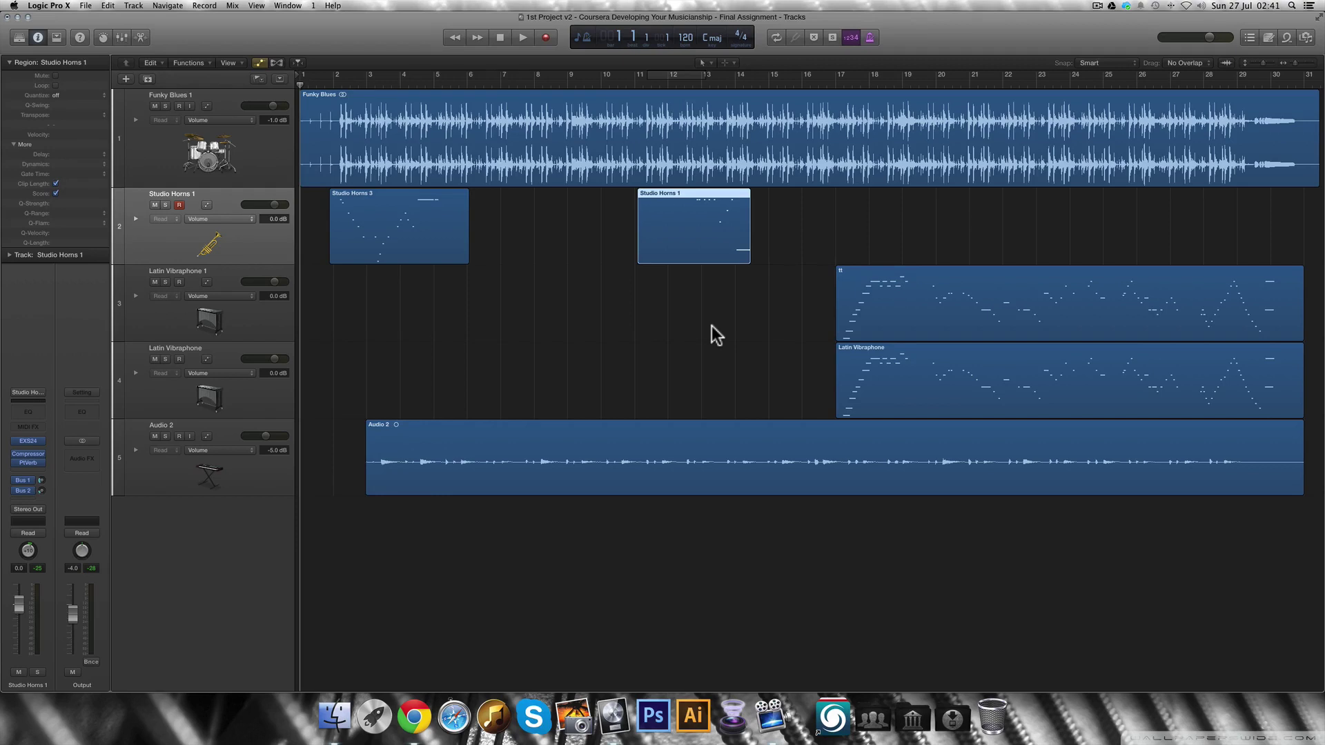
Step: With the Scissors tool, split Studio Horns 3 and Studio Horns 1 once each and Audio 2 twice
key("t")
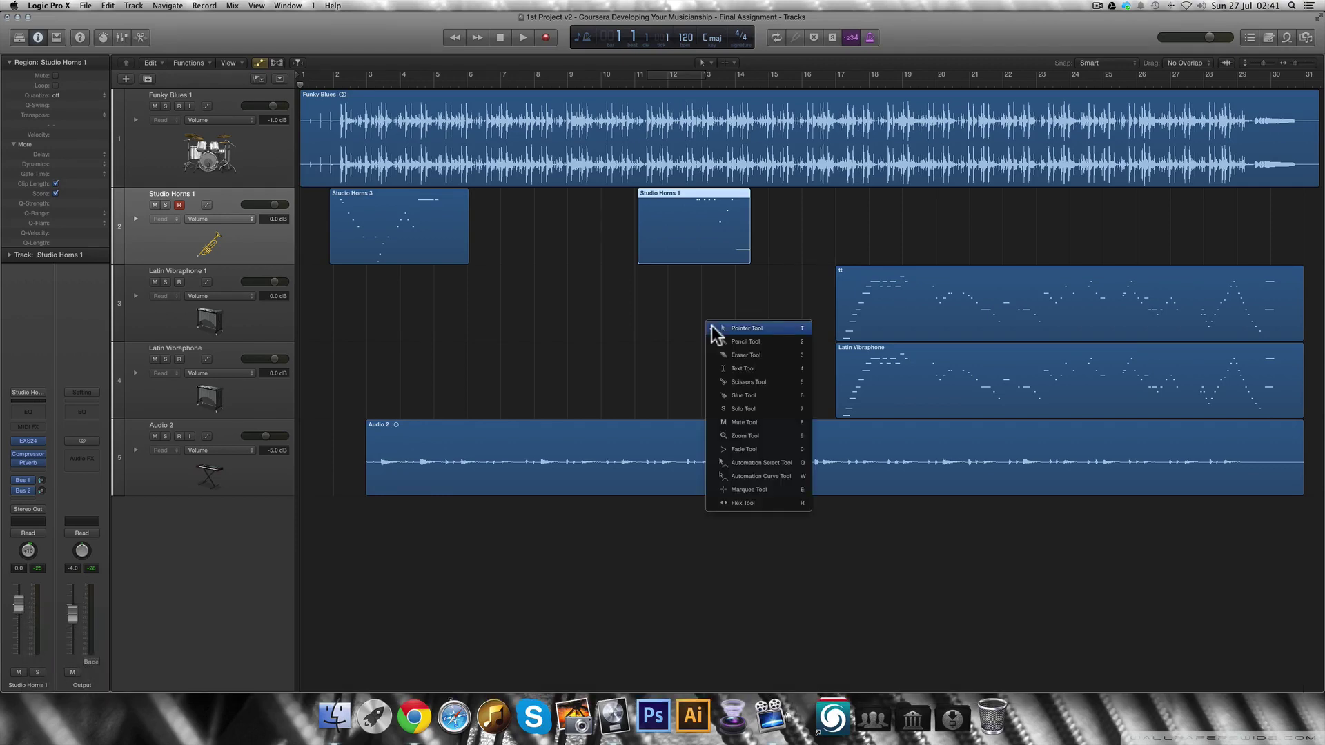
key("5")
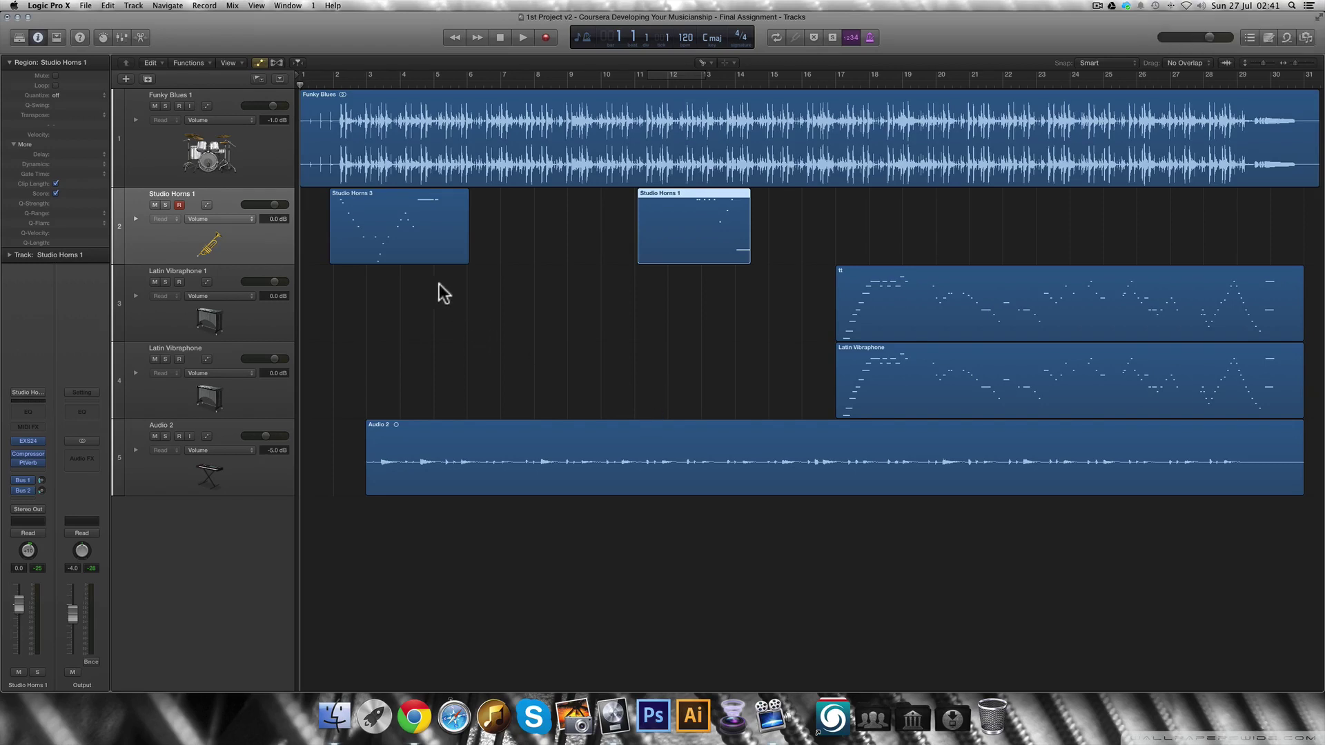
left_click(423, 231, "shift")
key("super+j")
left_click(743, 226)
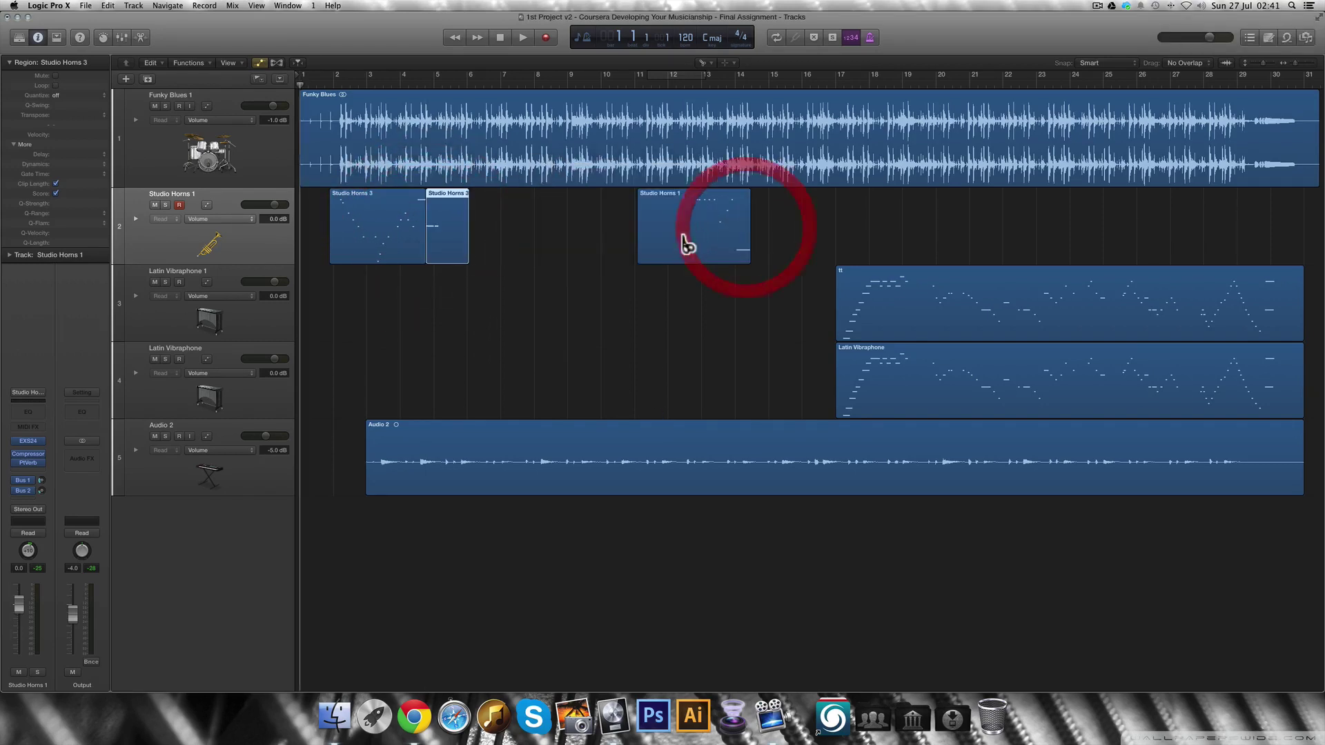
left_click(685, 237)
left_click(581, 457)
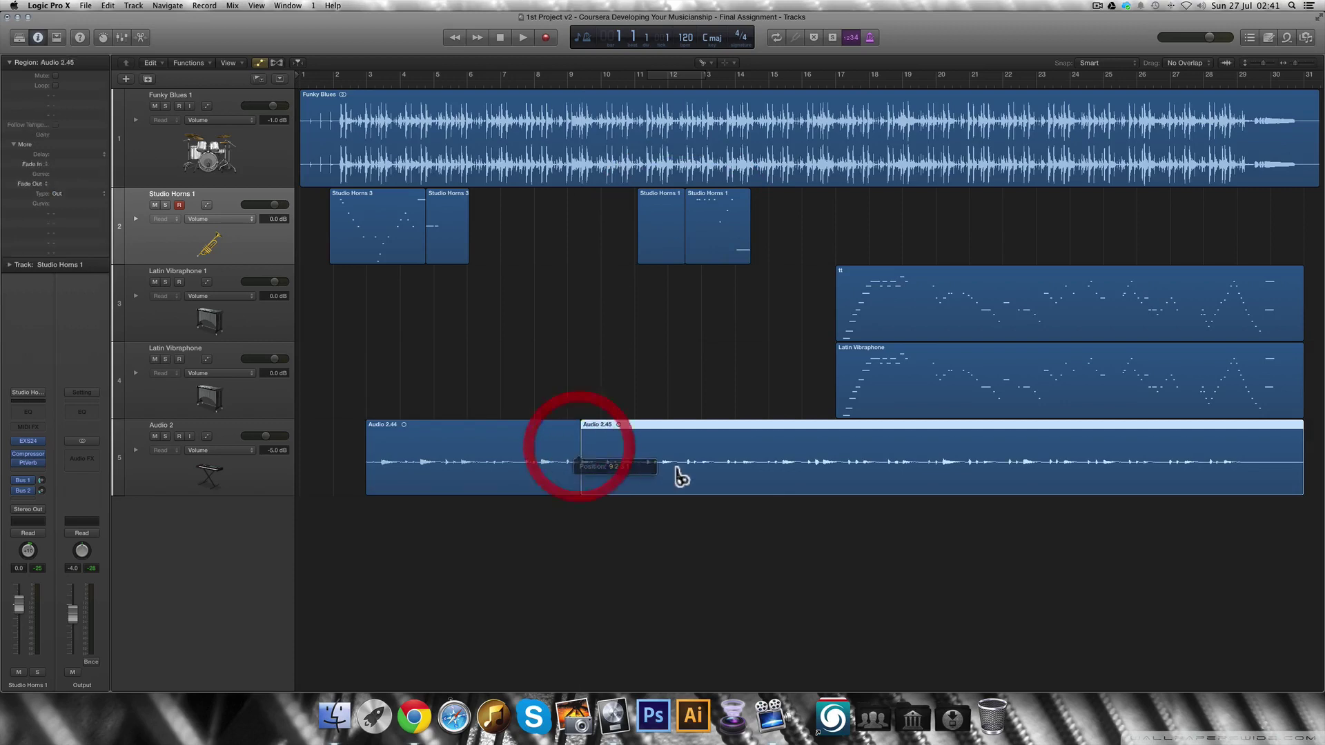
left_click(775, 459)
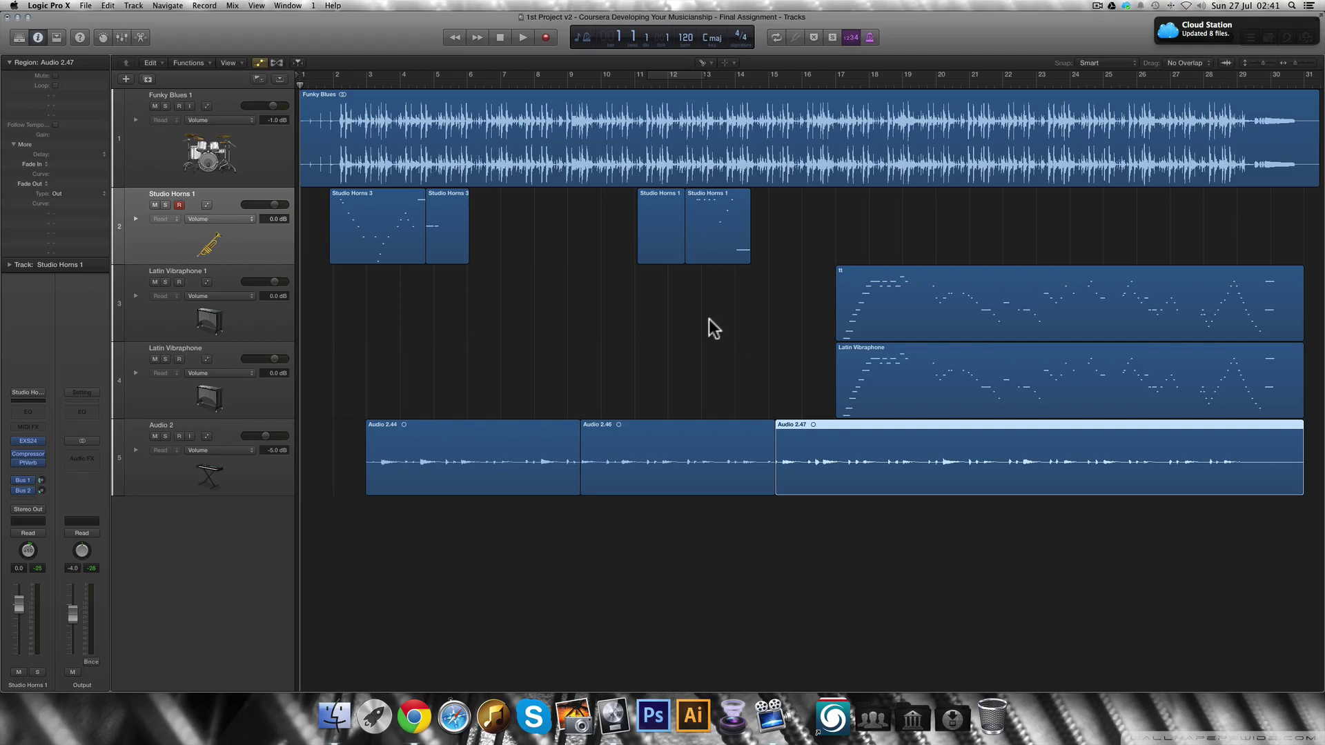
Step: Draw an EqP crossfade across the Audio 2.44 / Audio 2.46 boundary with the Fade tool
key("t")
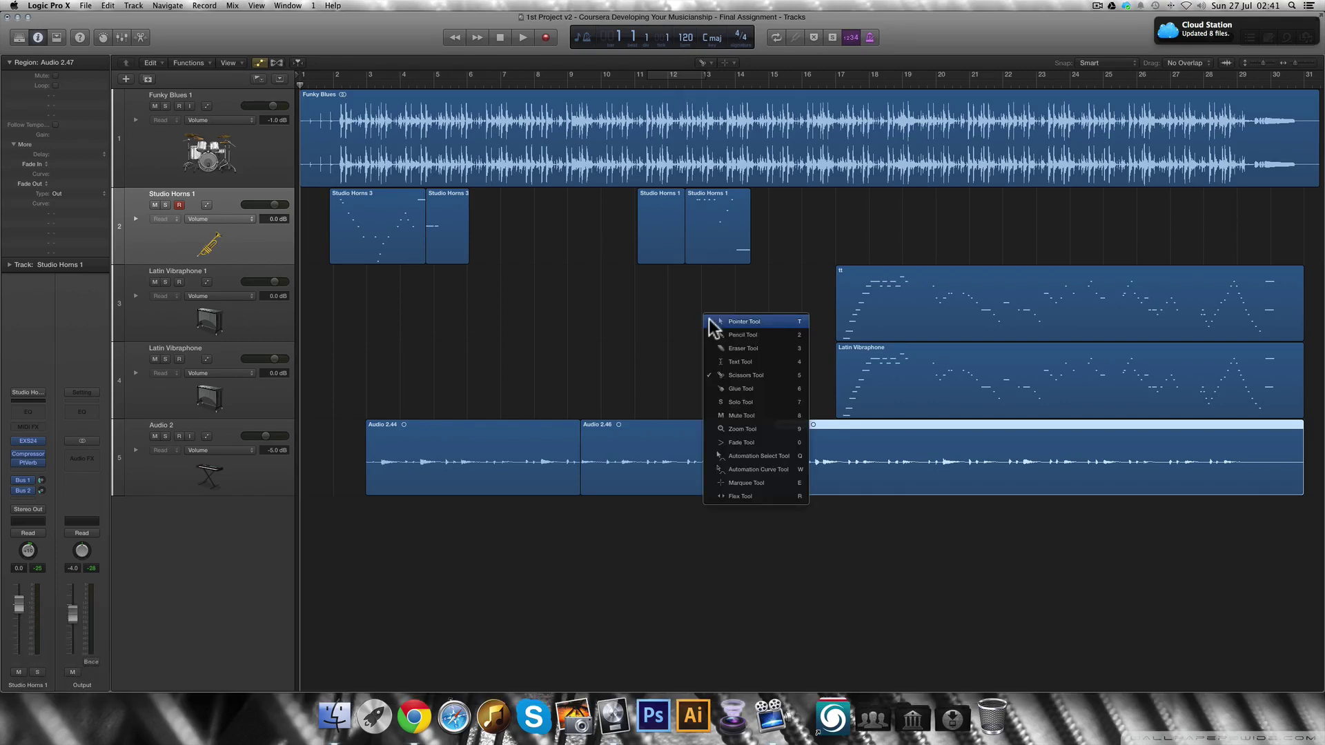
key("0")
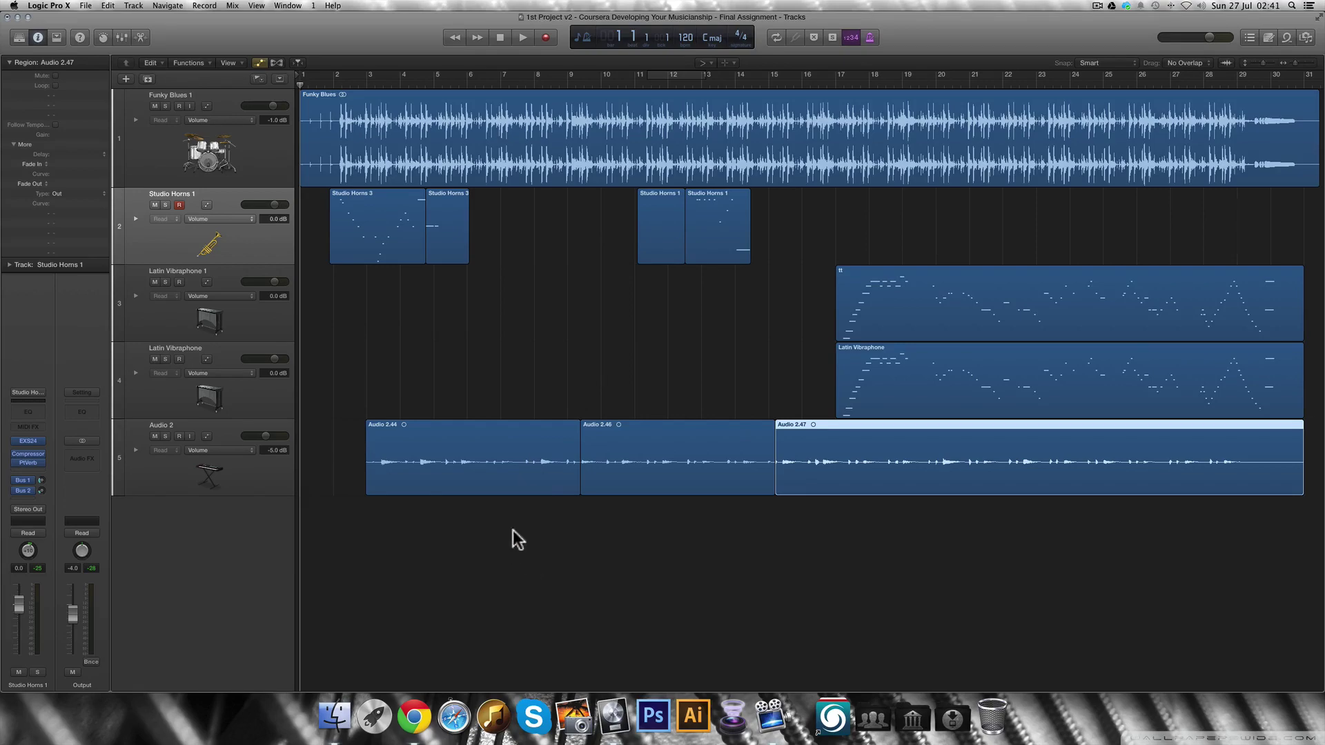
left_click(572, 472)
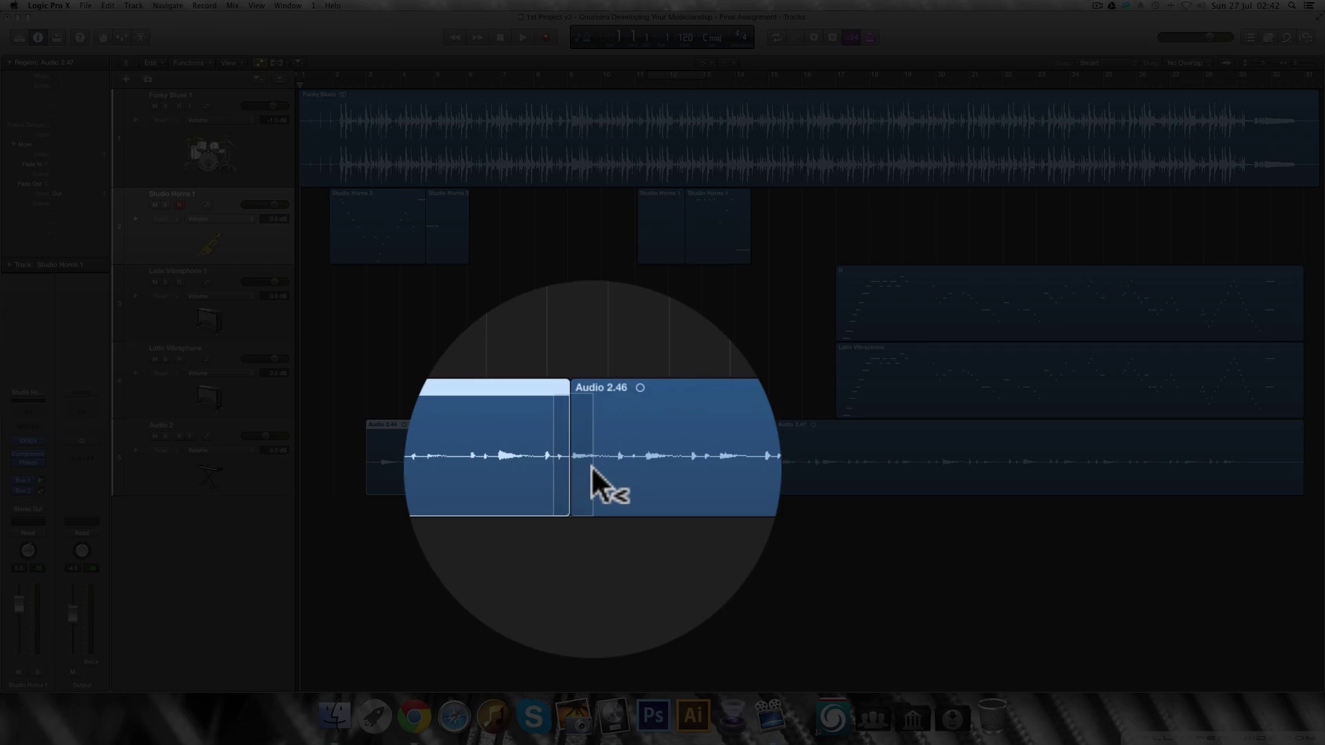
left_click(591, 467)
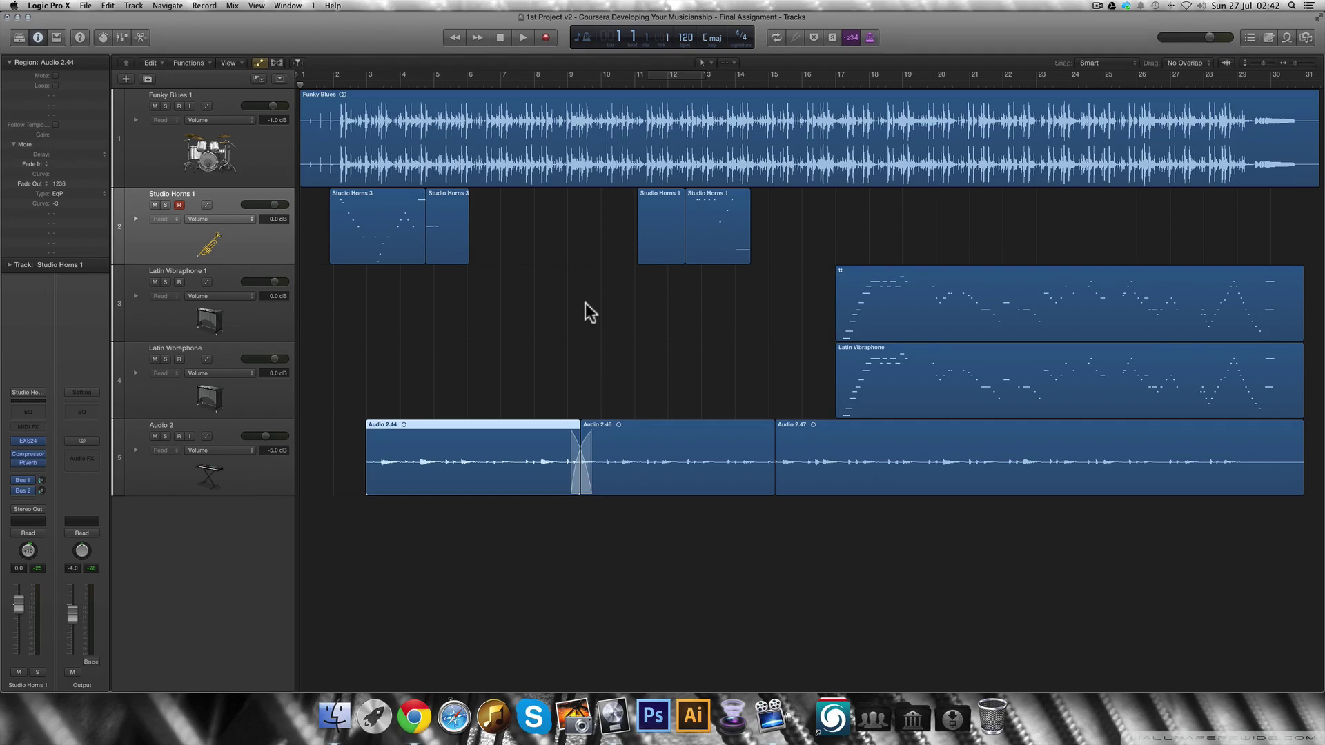
Step: Select both Studio Horns 1 pieces and join them into one region
key("shift")
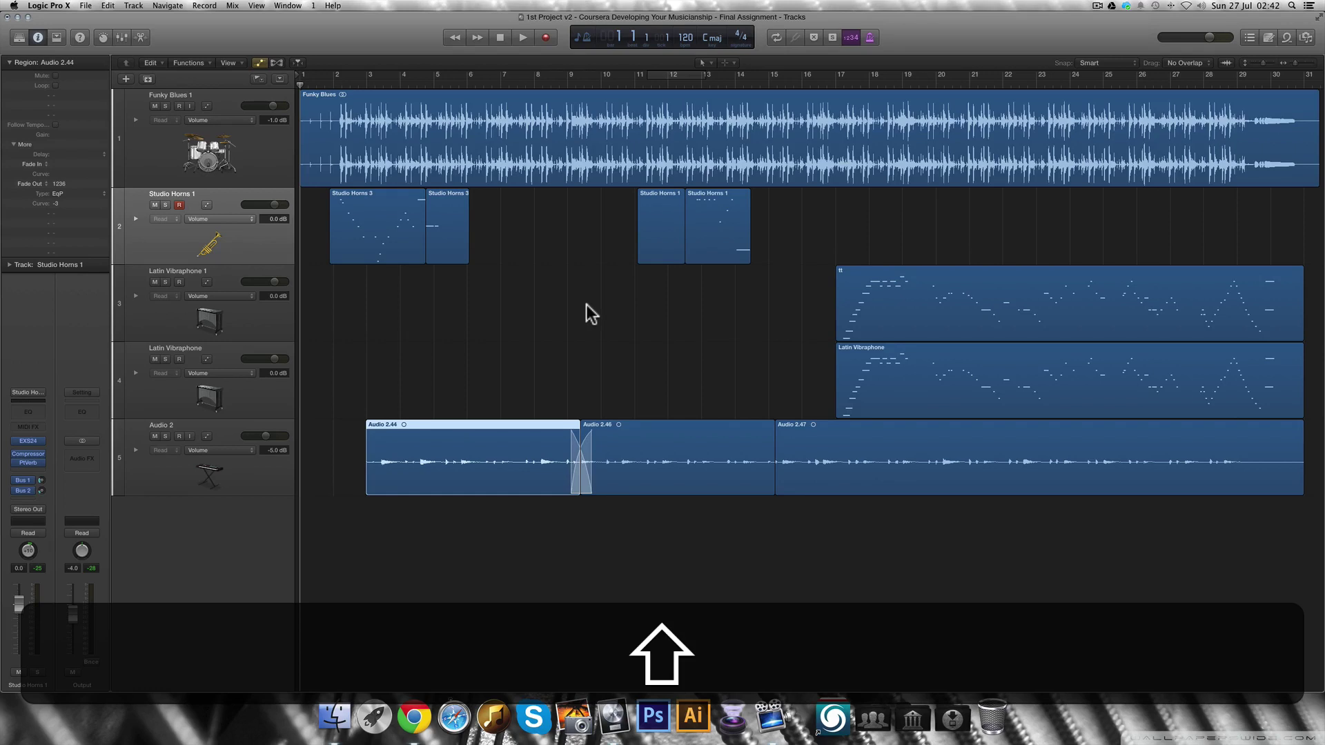
left_click(660, 215, "shift")
left_click(744, 222, "shift")
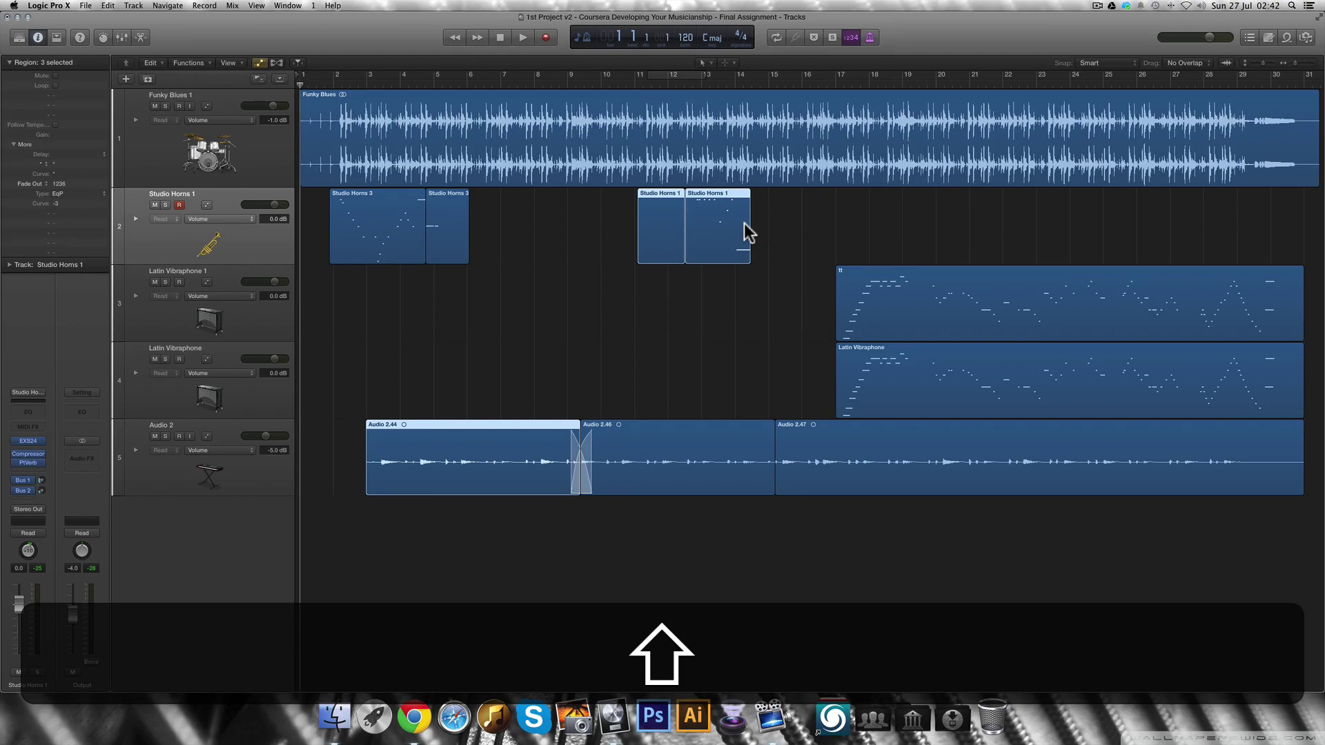
key("j")
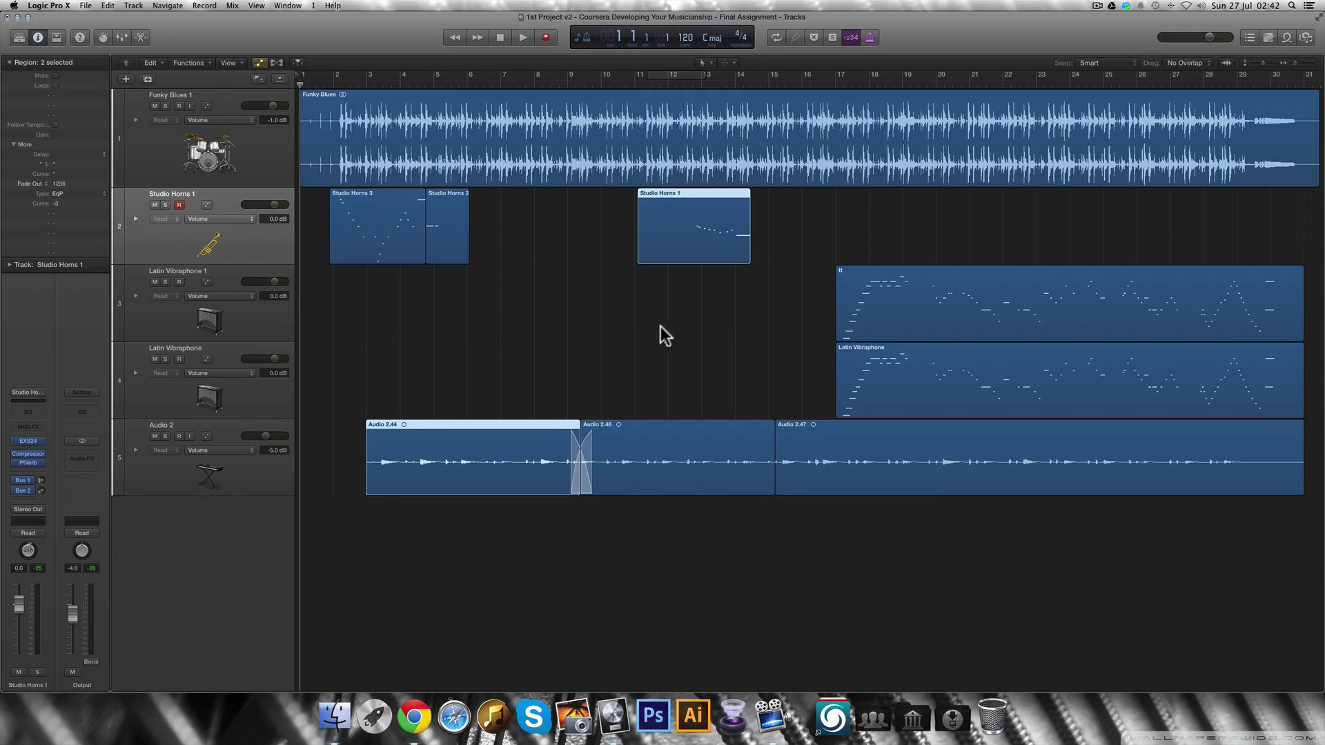
Step: Attempt to join Audio 2.44 and Audio 2.46, then cancel the new audio file
left_click(648, 448)
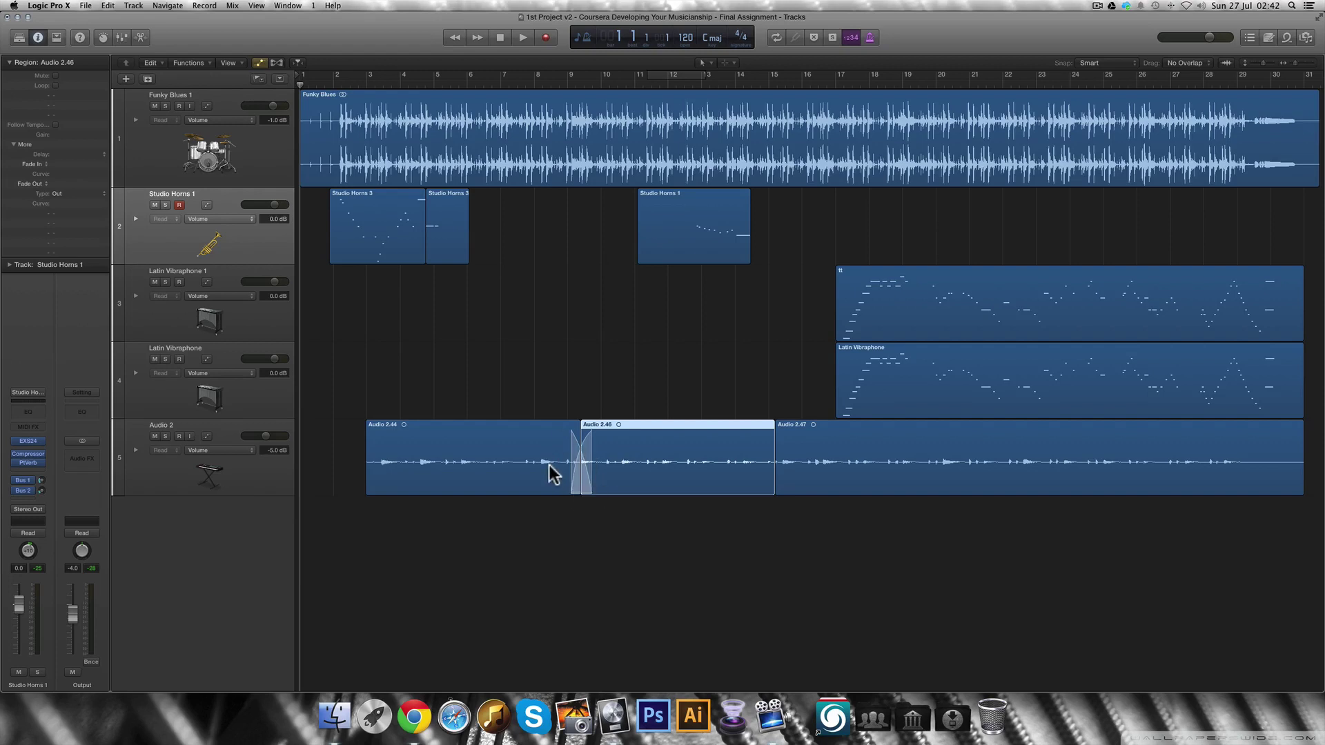
left_click(540, 459, "shift")
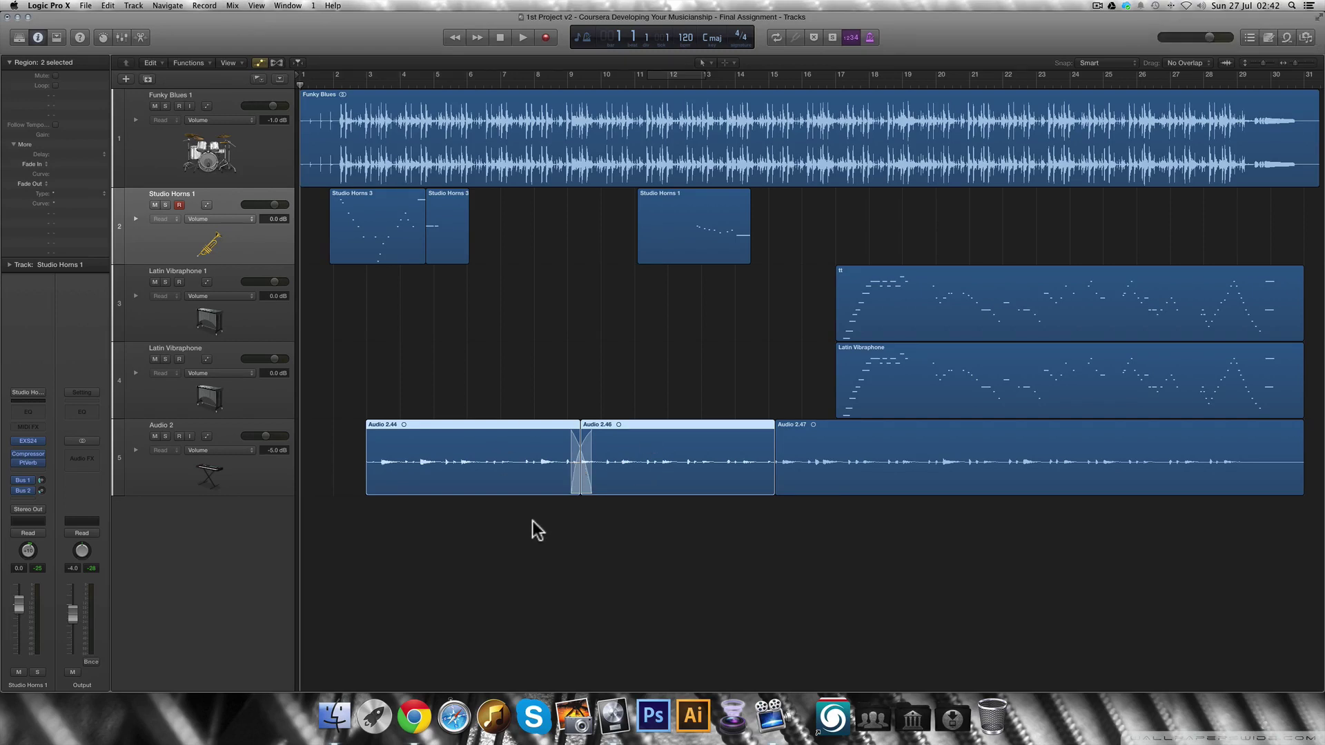
key("j")
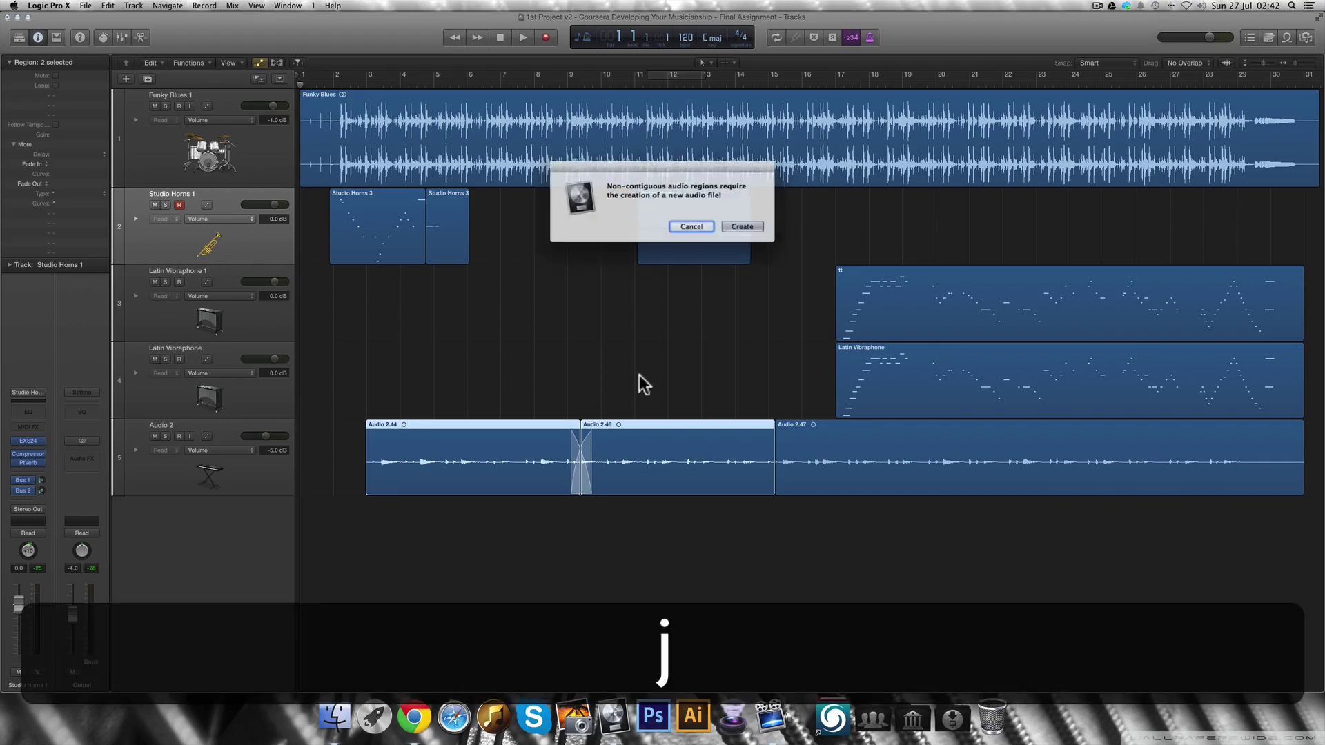
left_click(689, 226)
Step: Keeping Smart snap, move the Studio Horns 1 region to start near 11 3 4 239
left_click(598, 412)
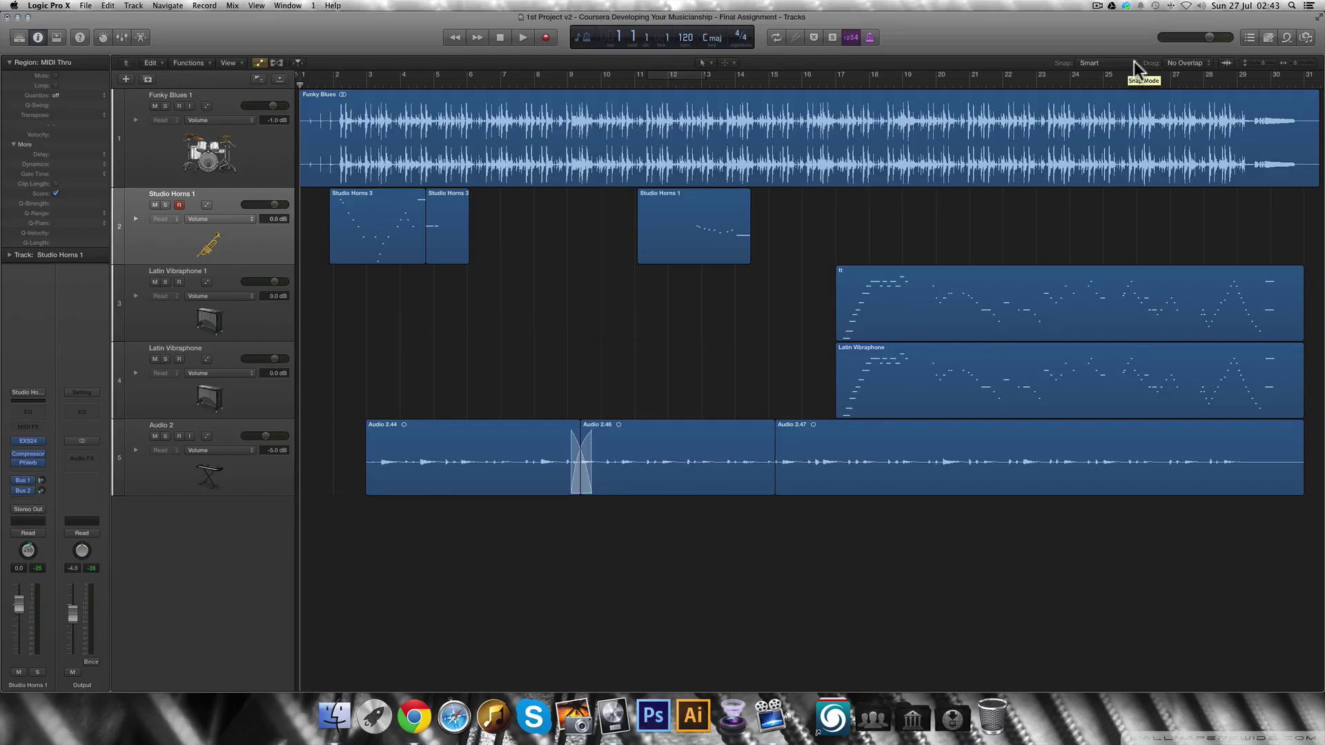
left_click(1125, 60)
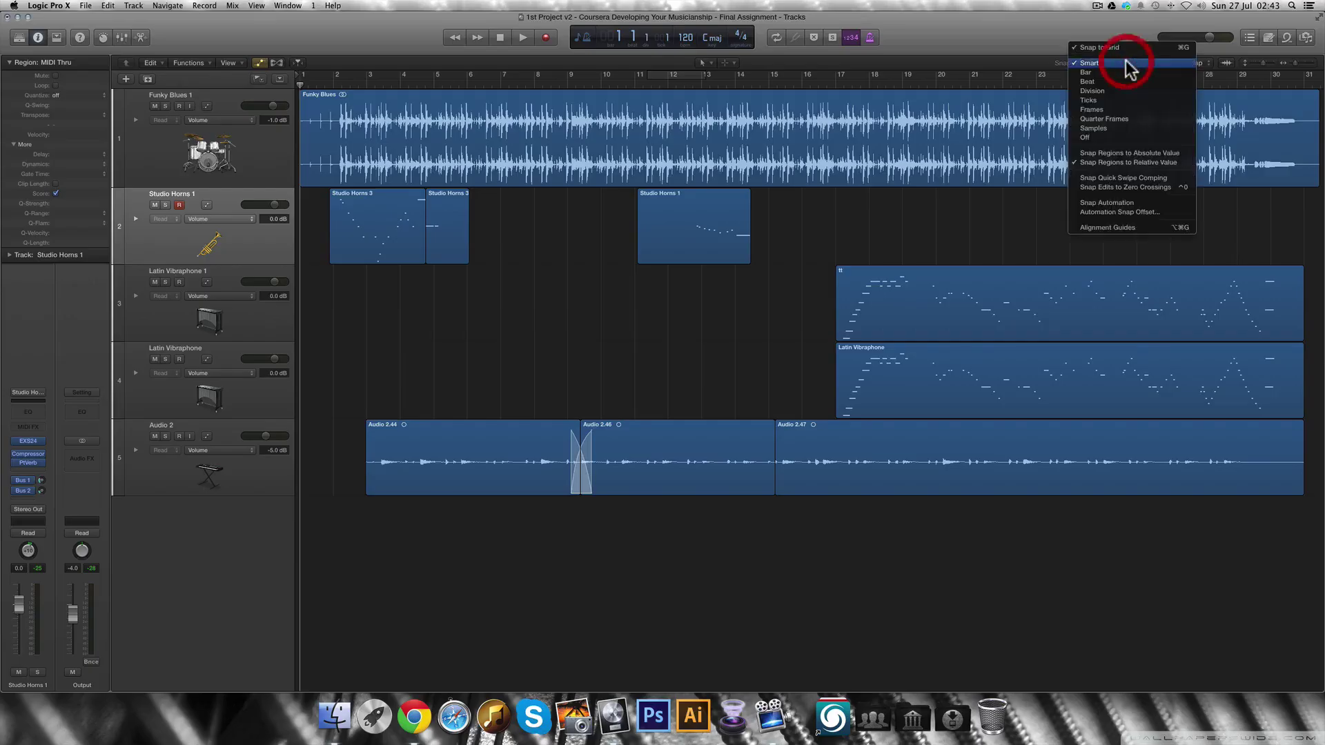
left_click(1017, 62)
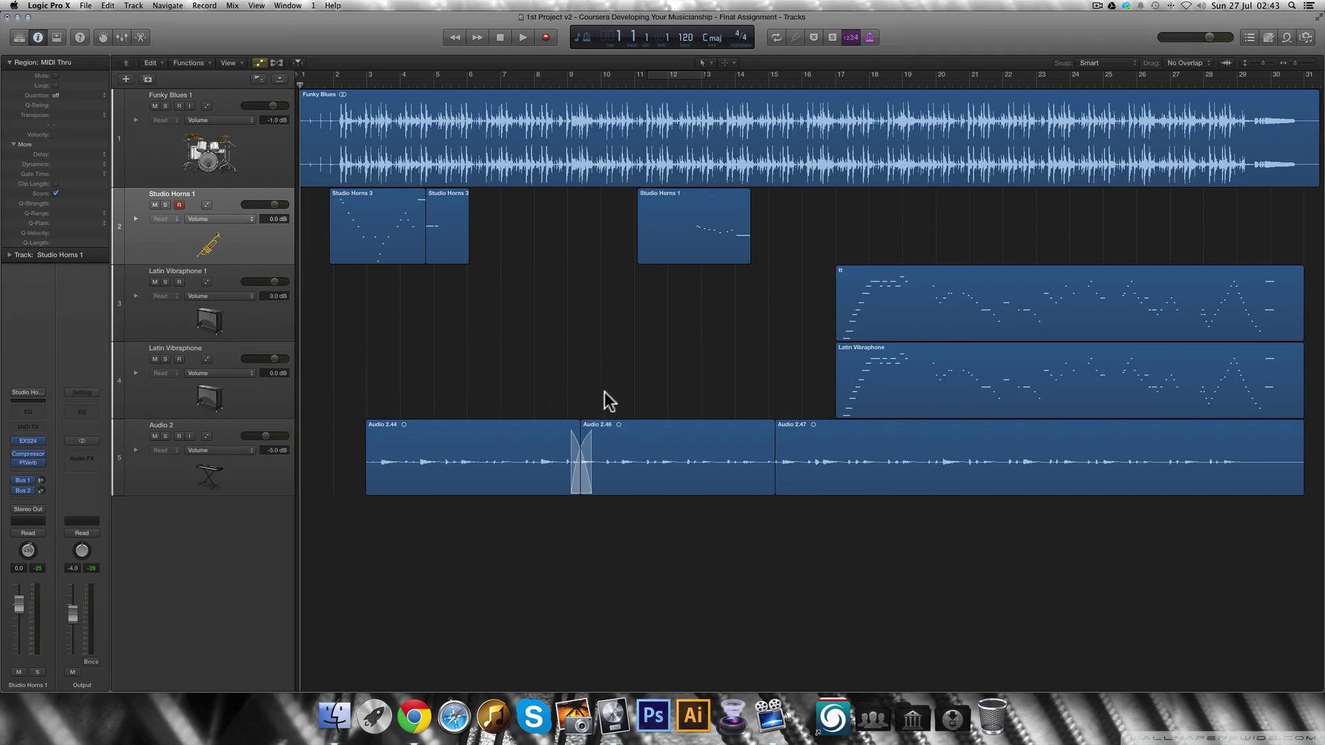
left_click(690, 193)
left_click_drag(690, 193, 727, 193)
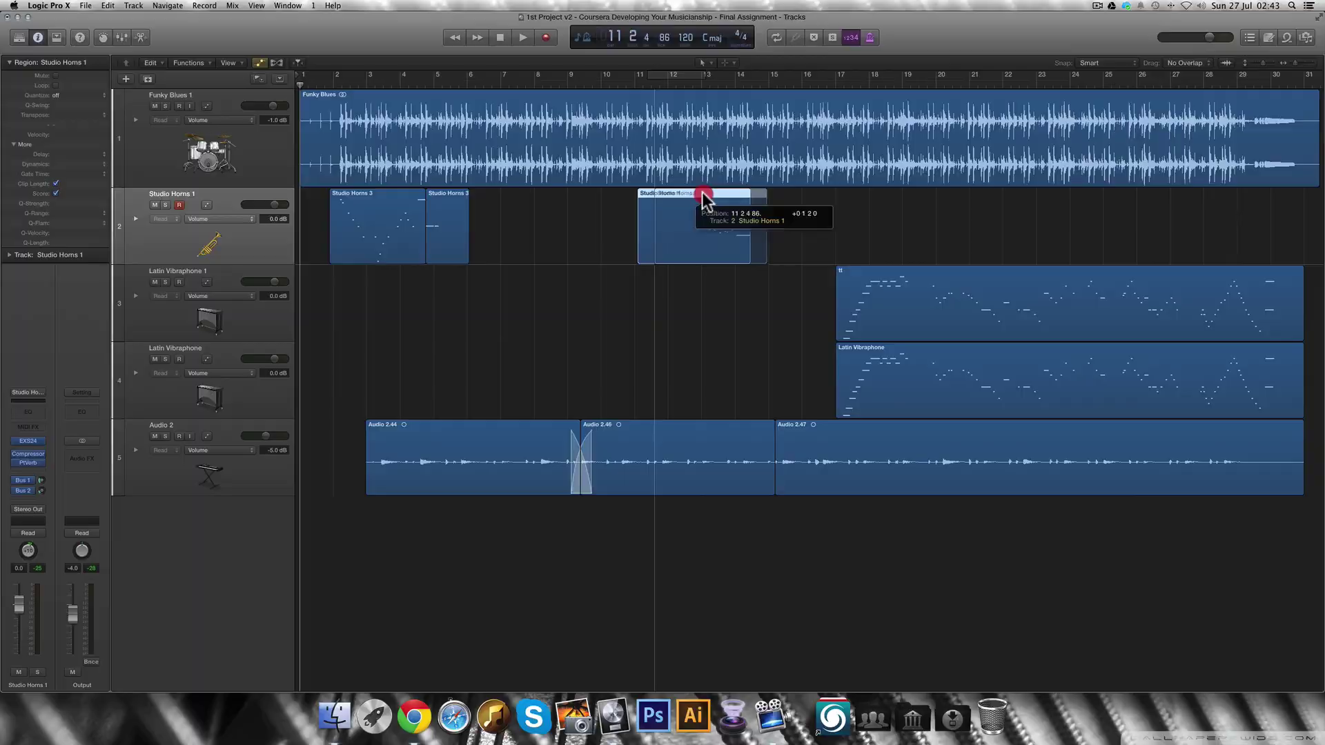
left_click_drag(661, 309, 644, 308)
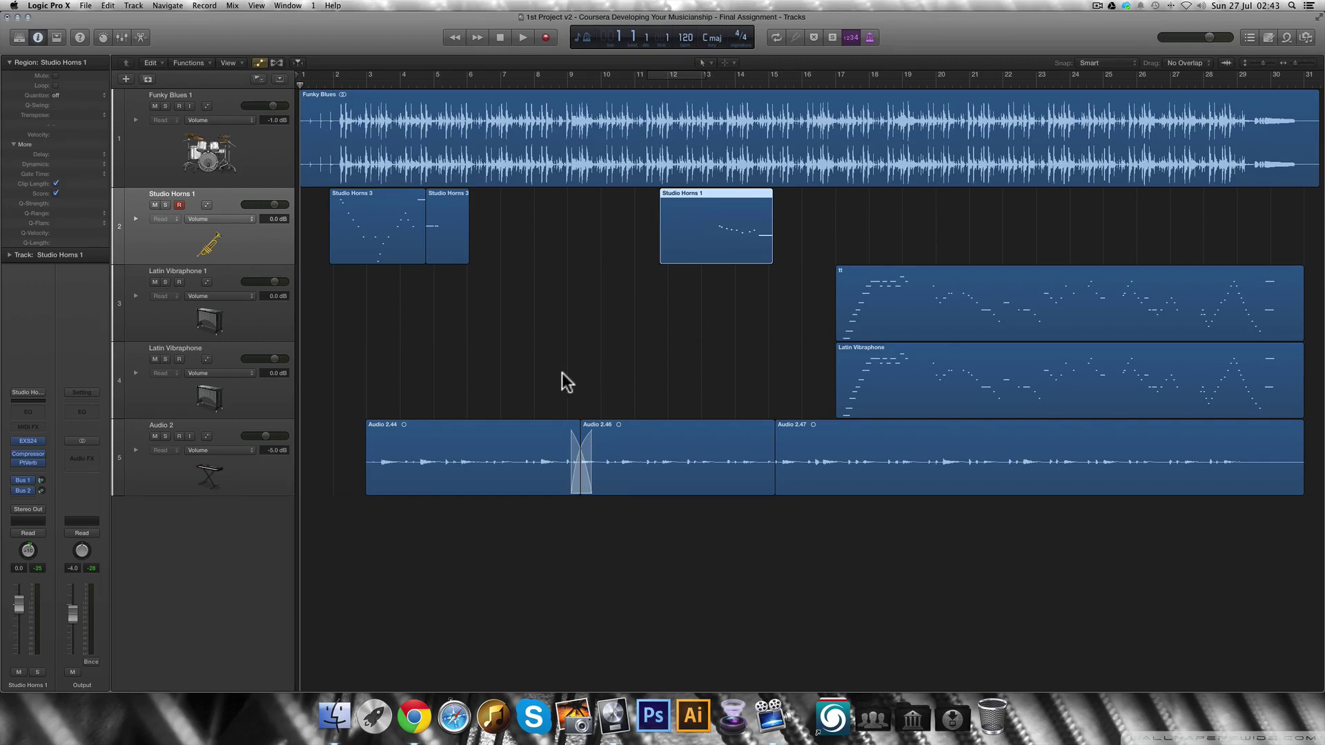
Step: Enable Cycle mode and set a 3-bar cycle range starting at 8 4 1 1
key("c")
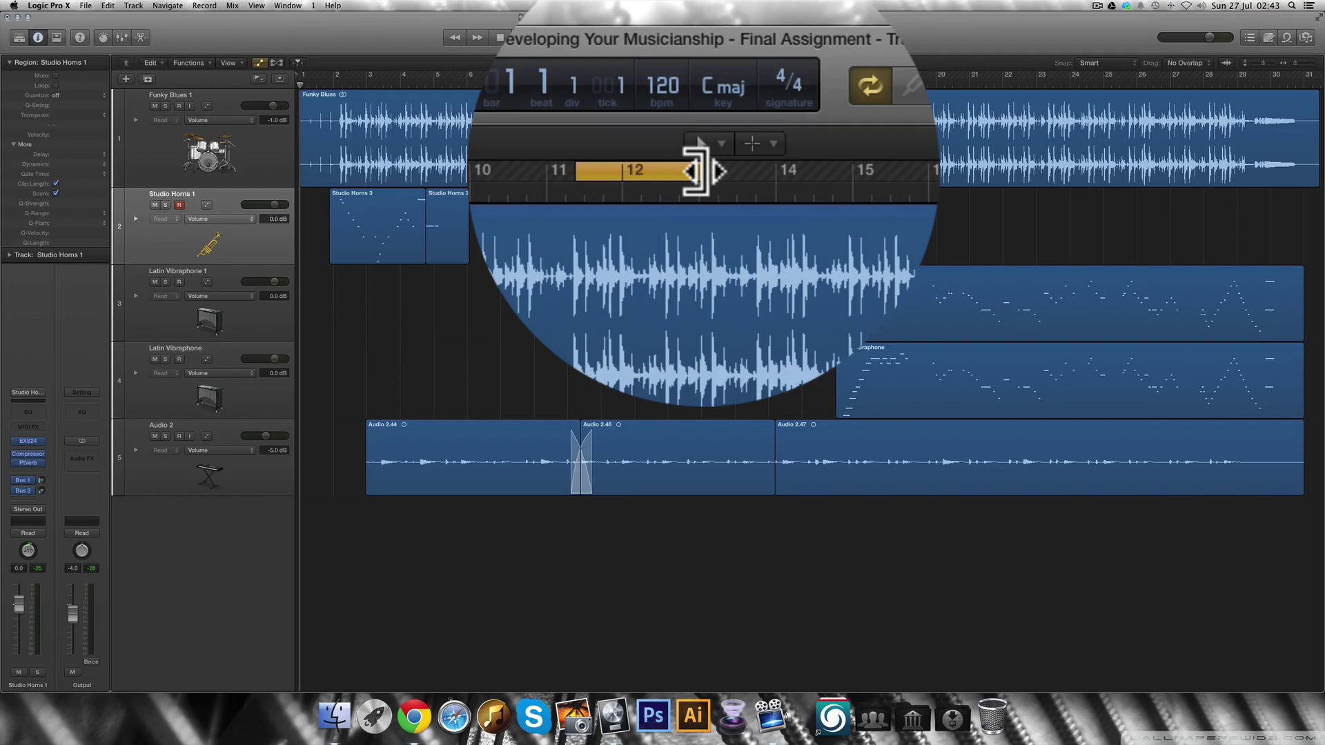
left_click_drag(697, 171, 649, 169)
left_click_drag(673, 75, 602, 75)
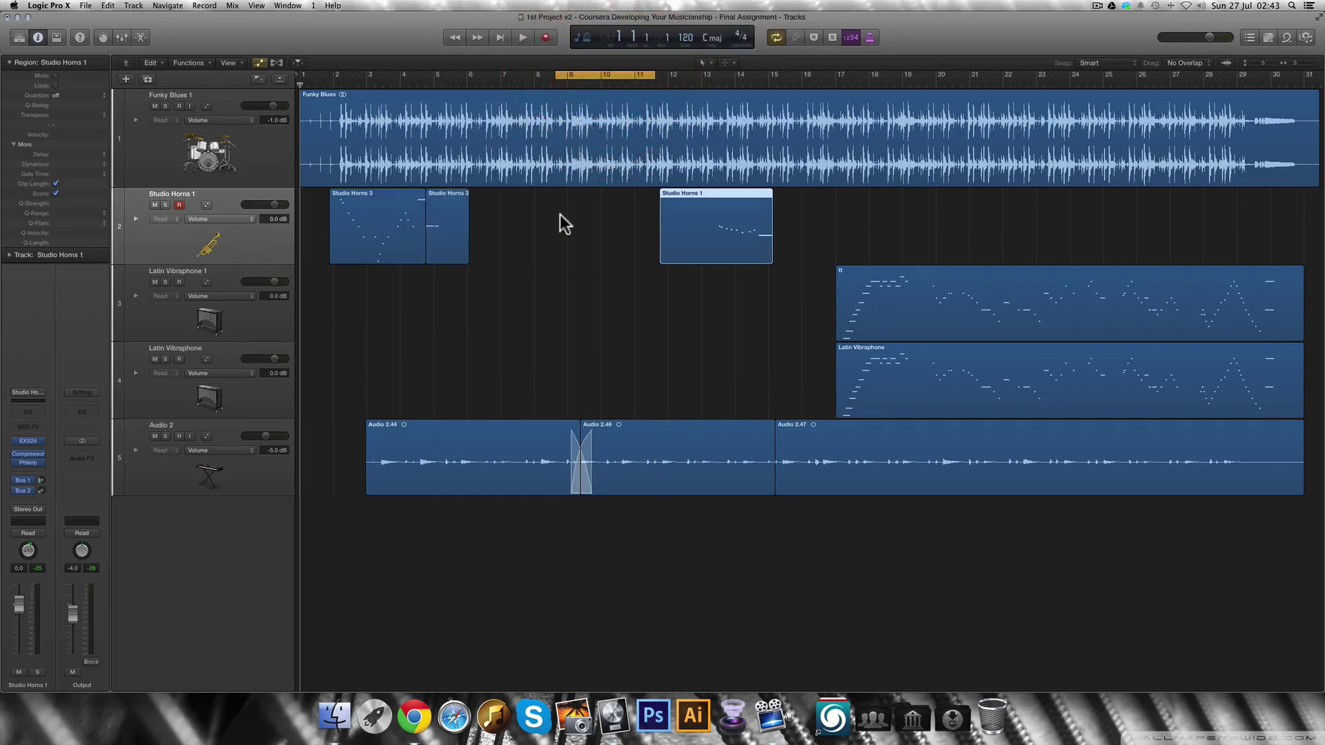
Step: Show the global tracks, create a marker at bar 2, and name it M1
key("g")
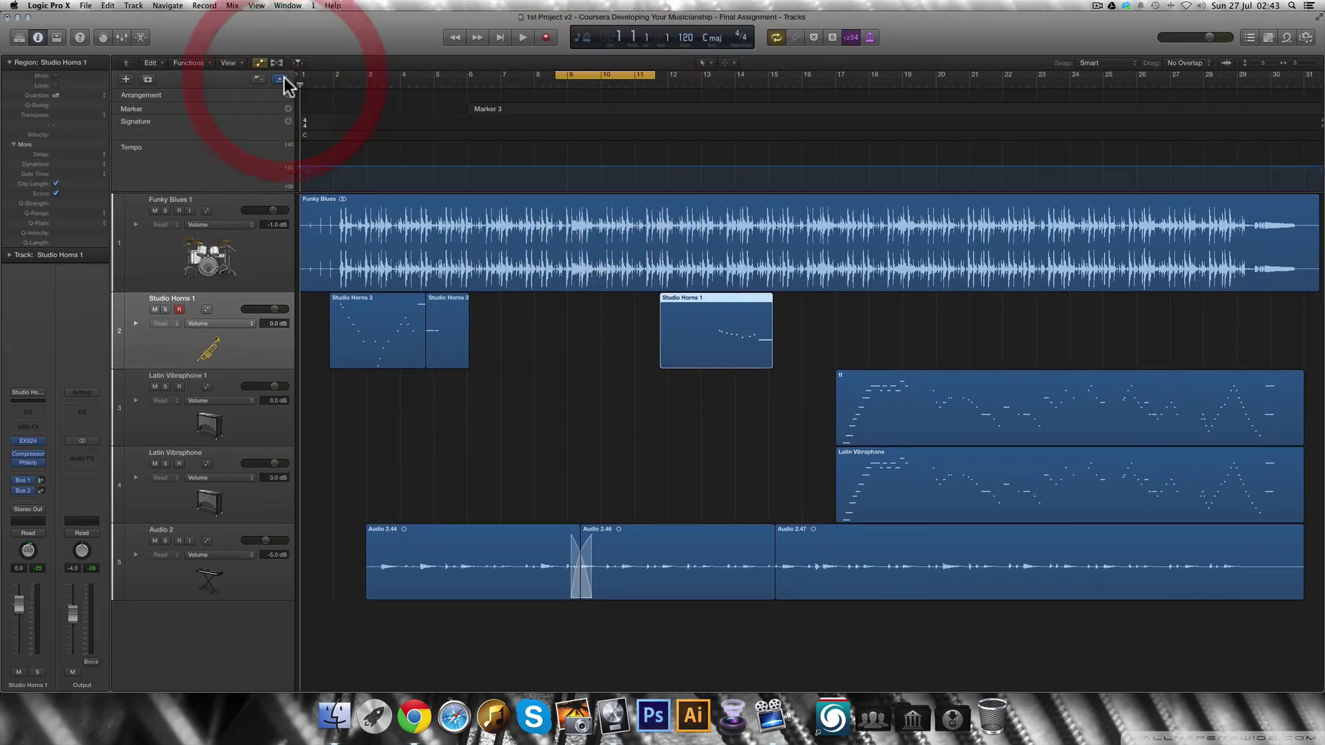
left_click(283, 83)
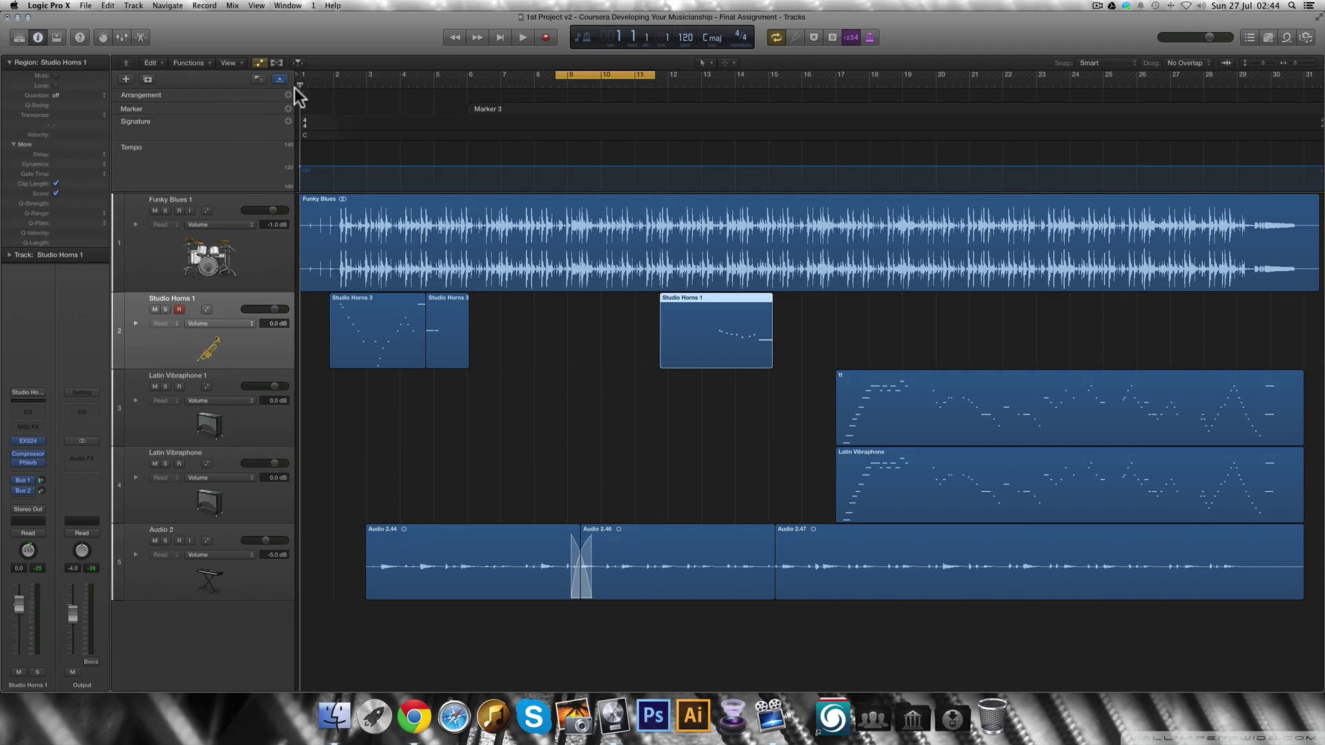
left_click_drag(300, 83, 334, 81)
left_click(289, 109)
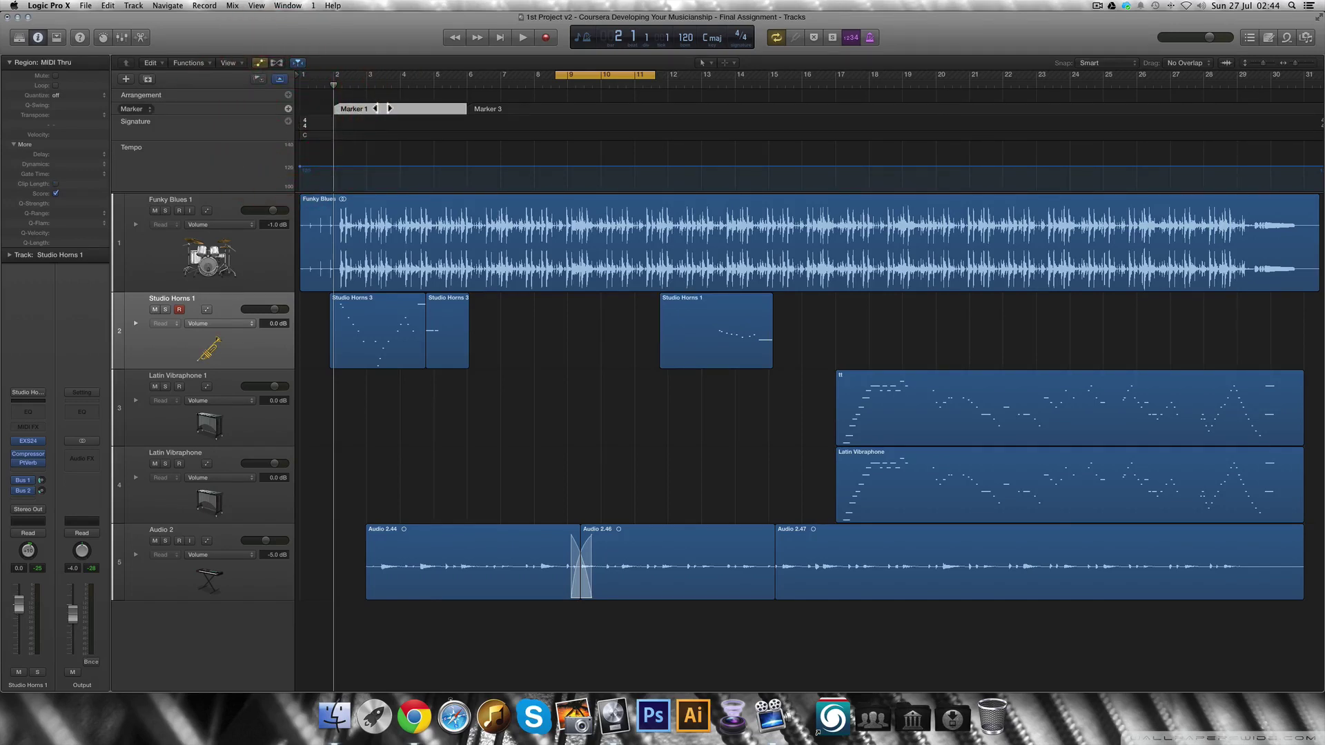
double_click(380, 110)
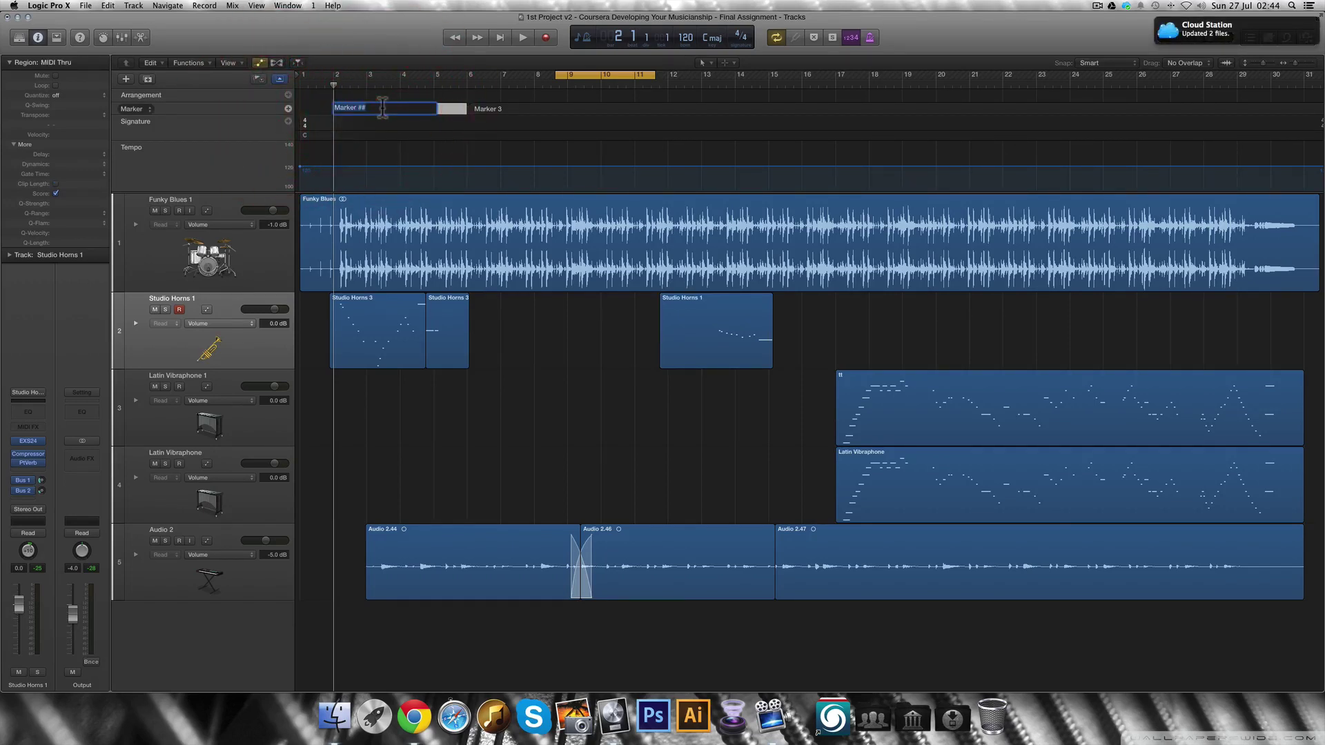
type("M1")
key("Return")
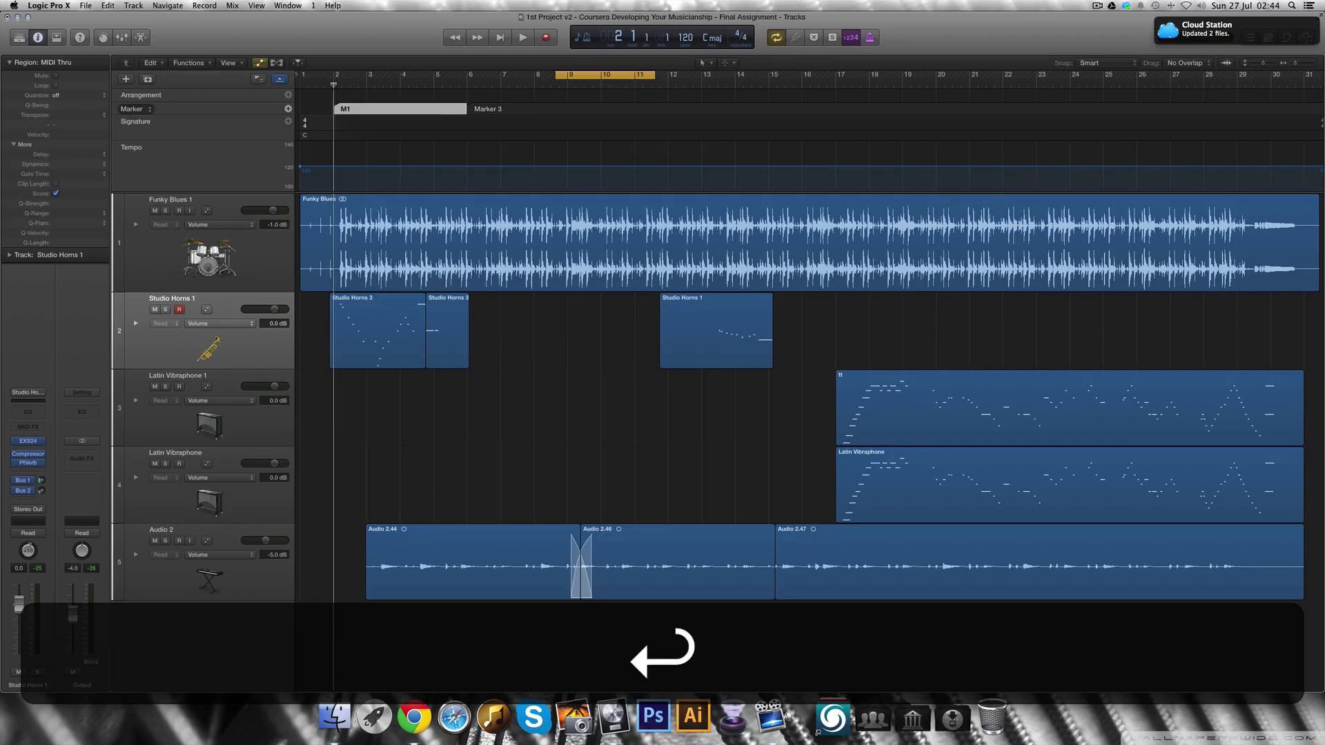
Step: Hide the global tracks and zoom the tracks to fill the window
left_click(582, 370)
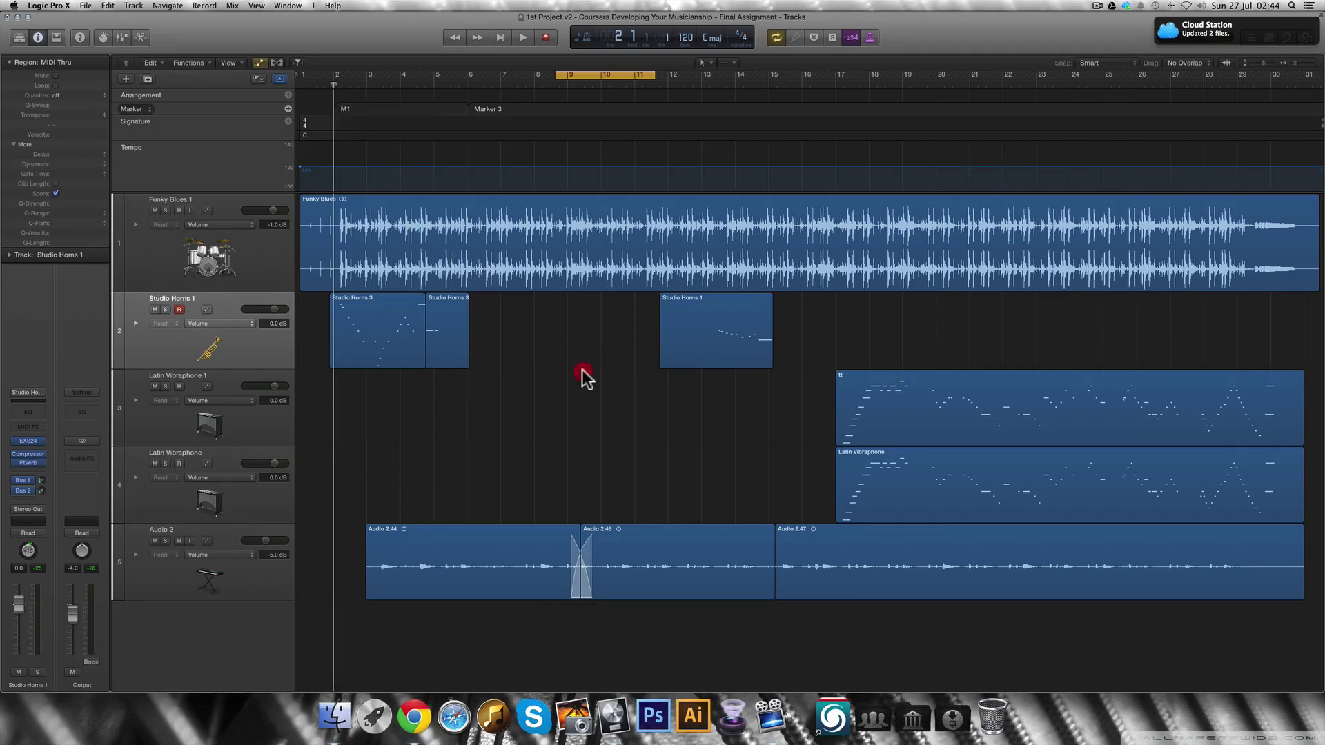
key("g")
key("t")
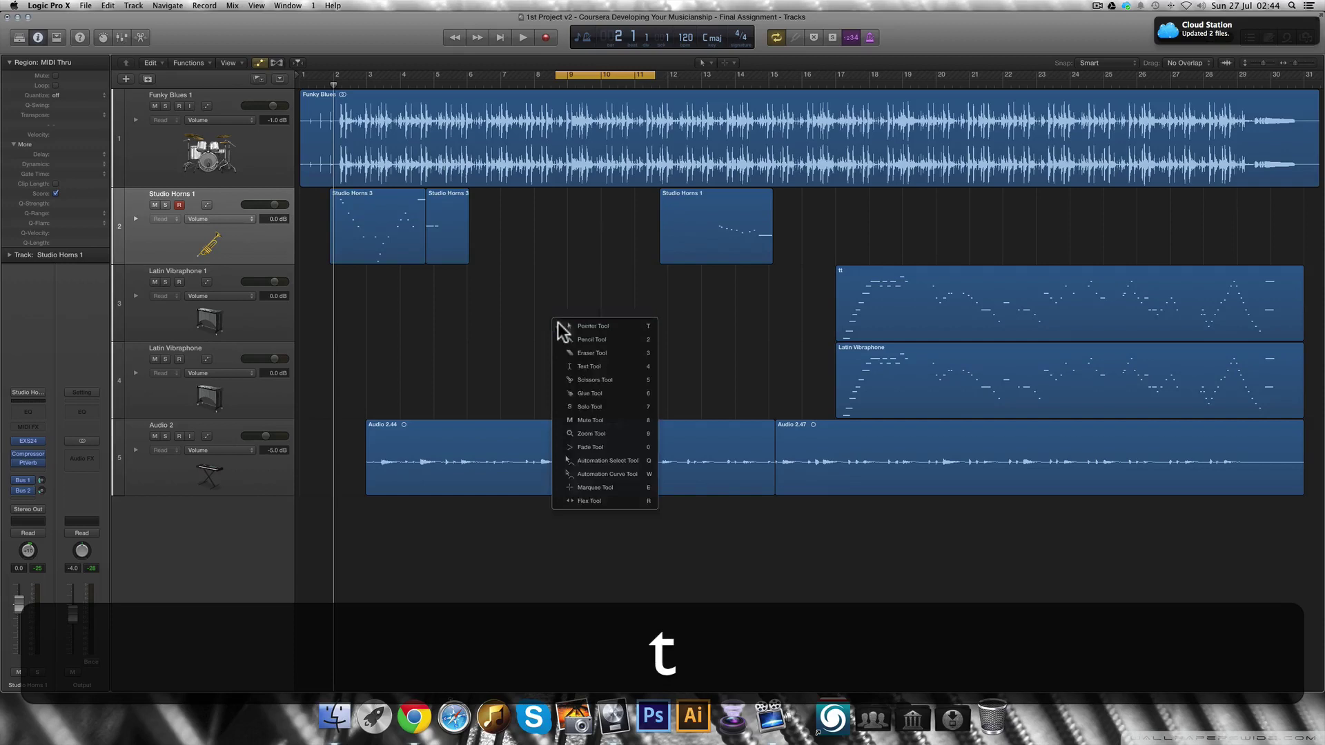
key("t")
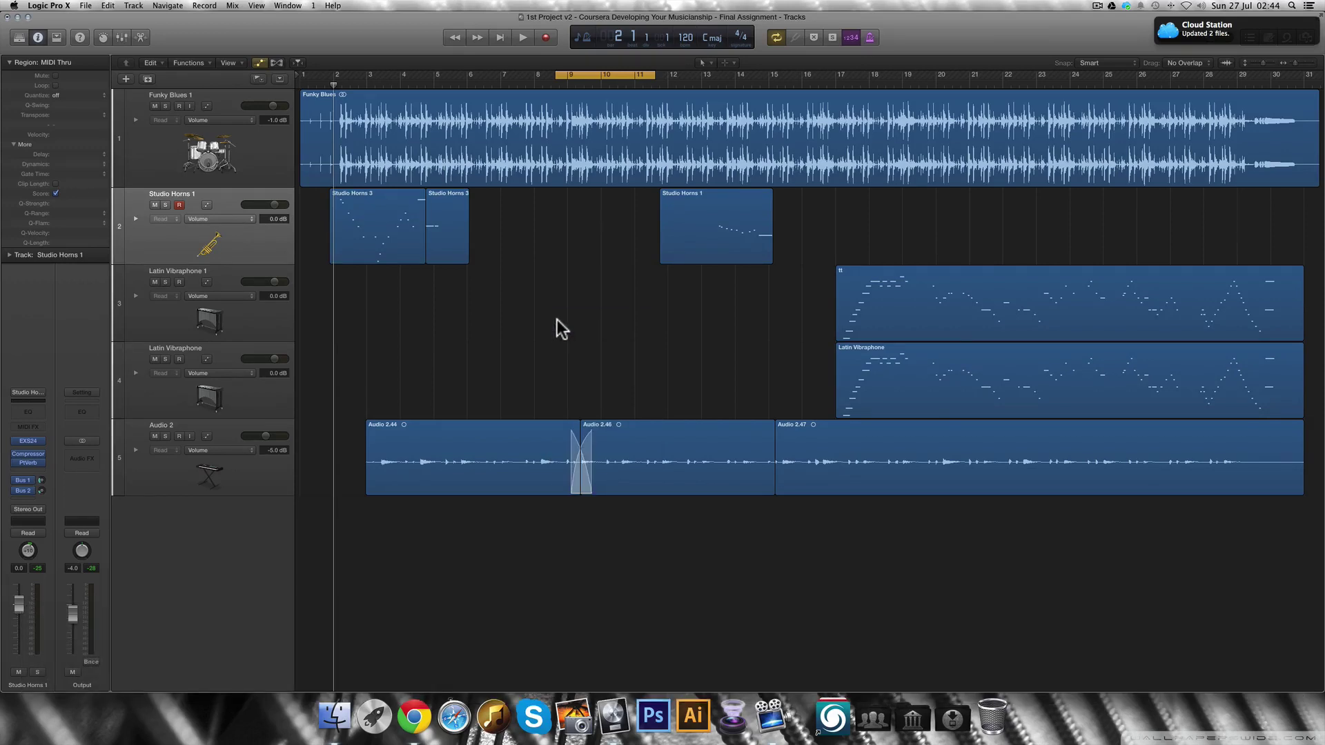
key("z")
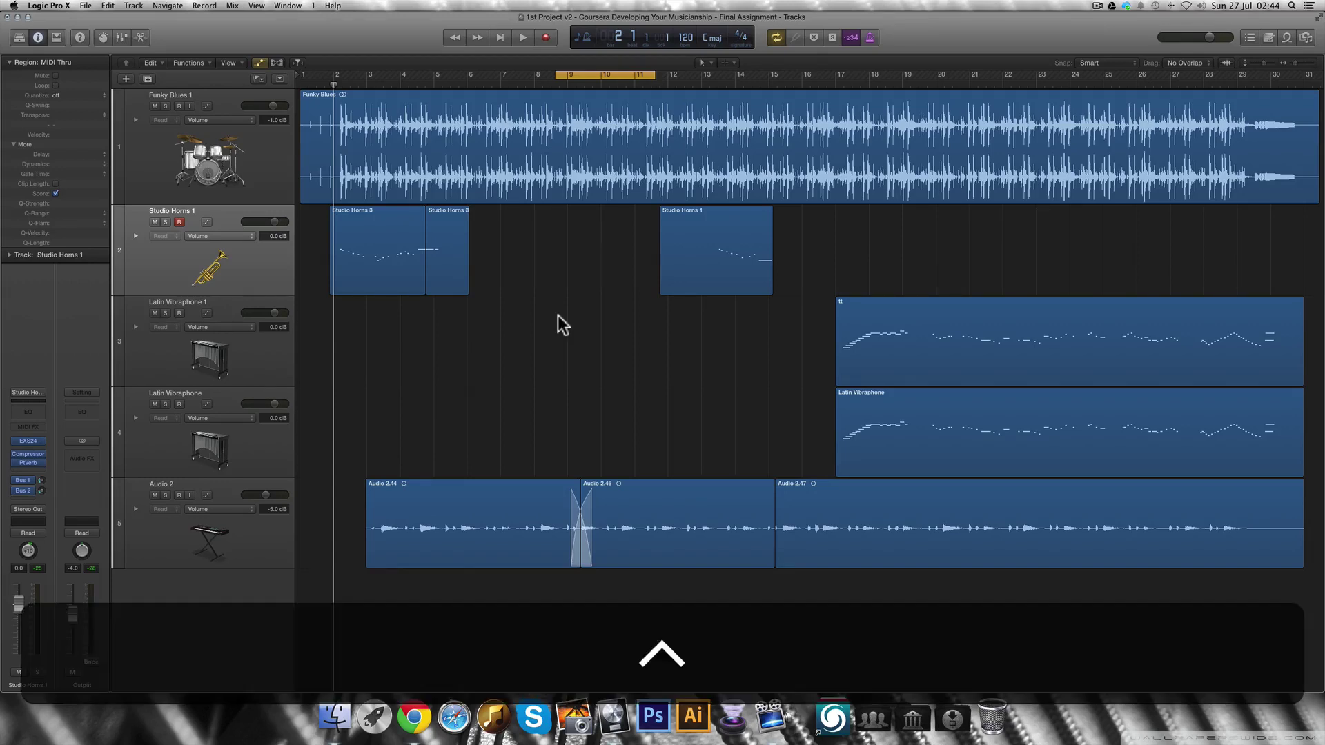
Step: Zoom in on the Studio Horns 1 region, then zoom back out to the whole arrangement
key("ctrl+alt")
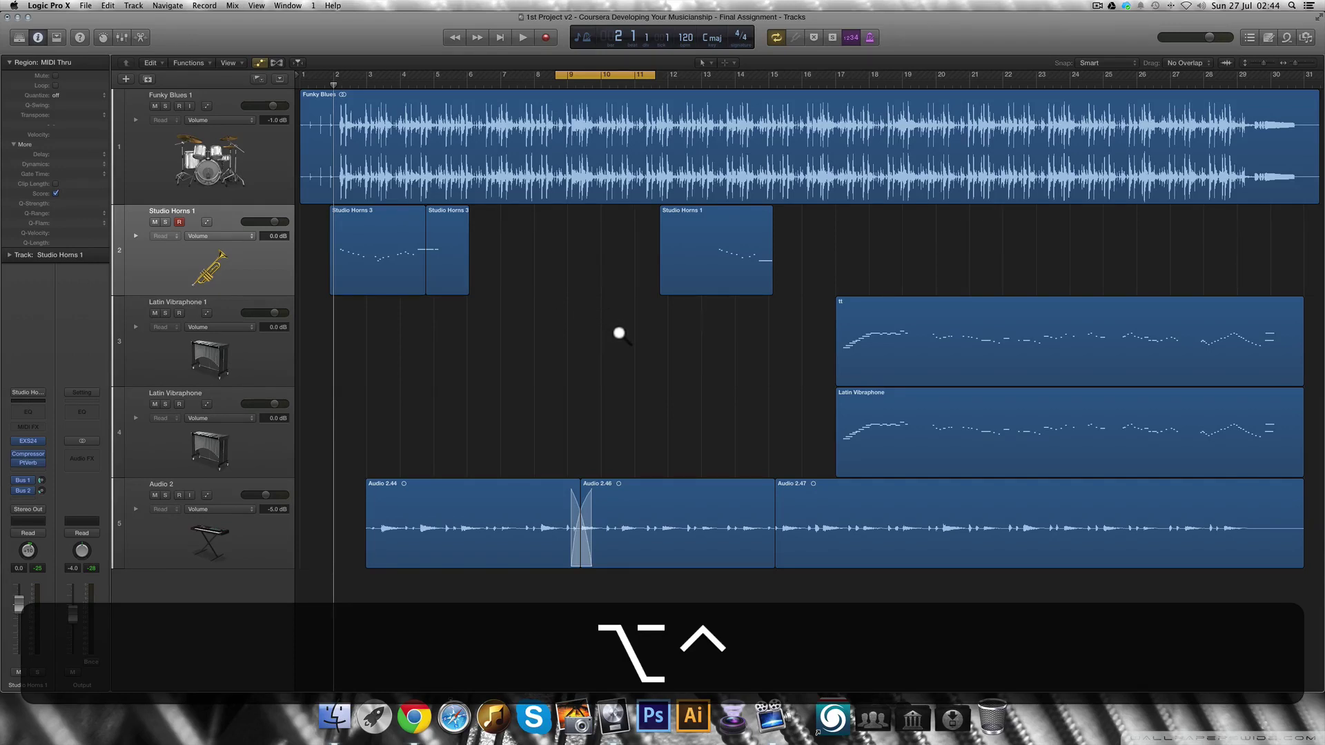
left_click_drag(642, 314, 805, 195)
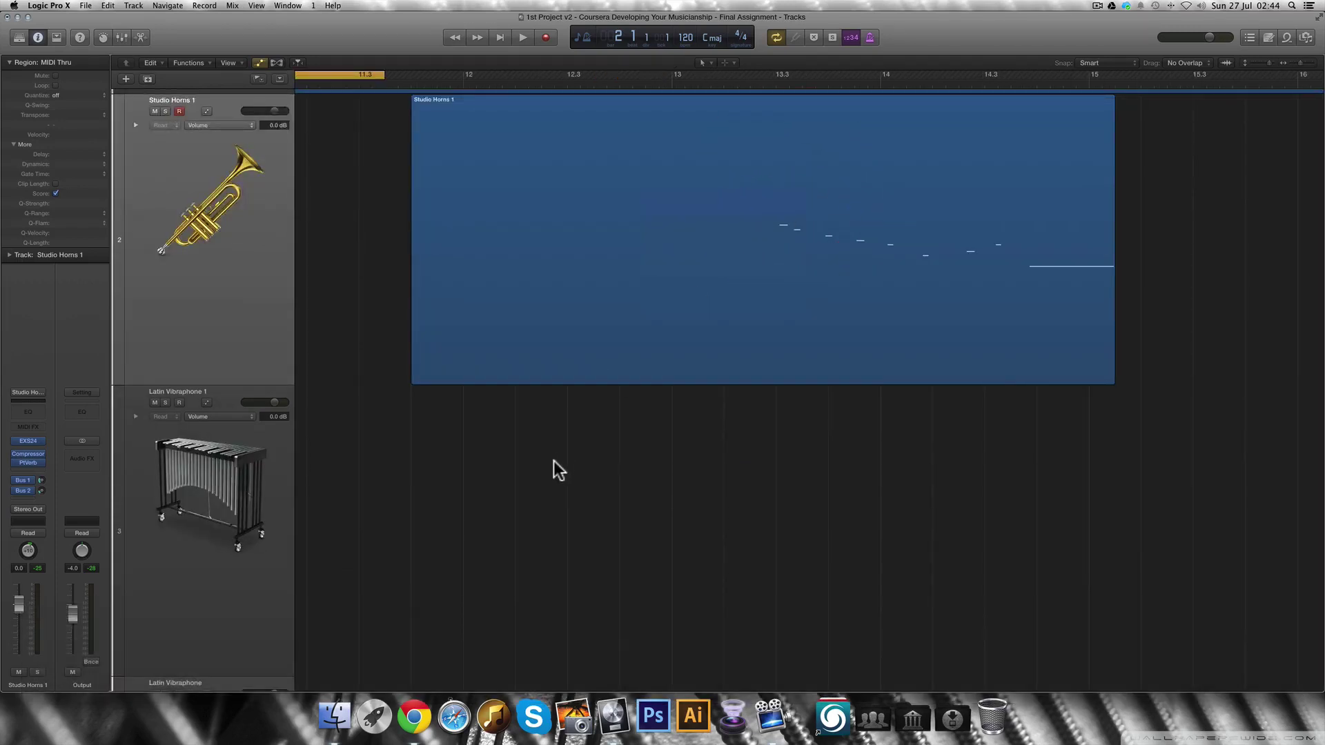
key("ctrl+alt")
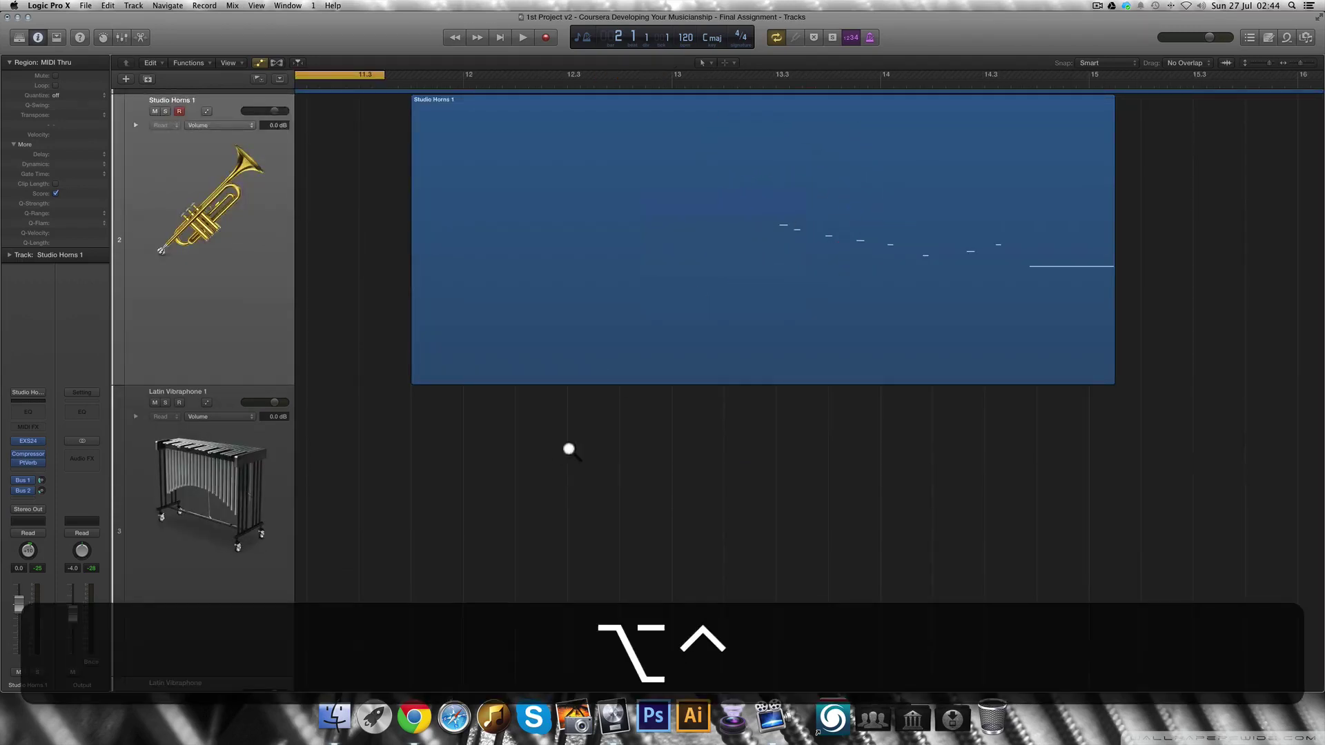
left_click(555, 489, "ctrl+alt")
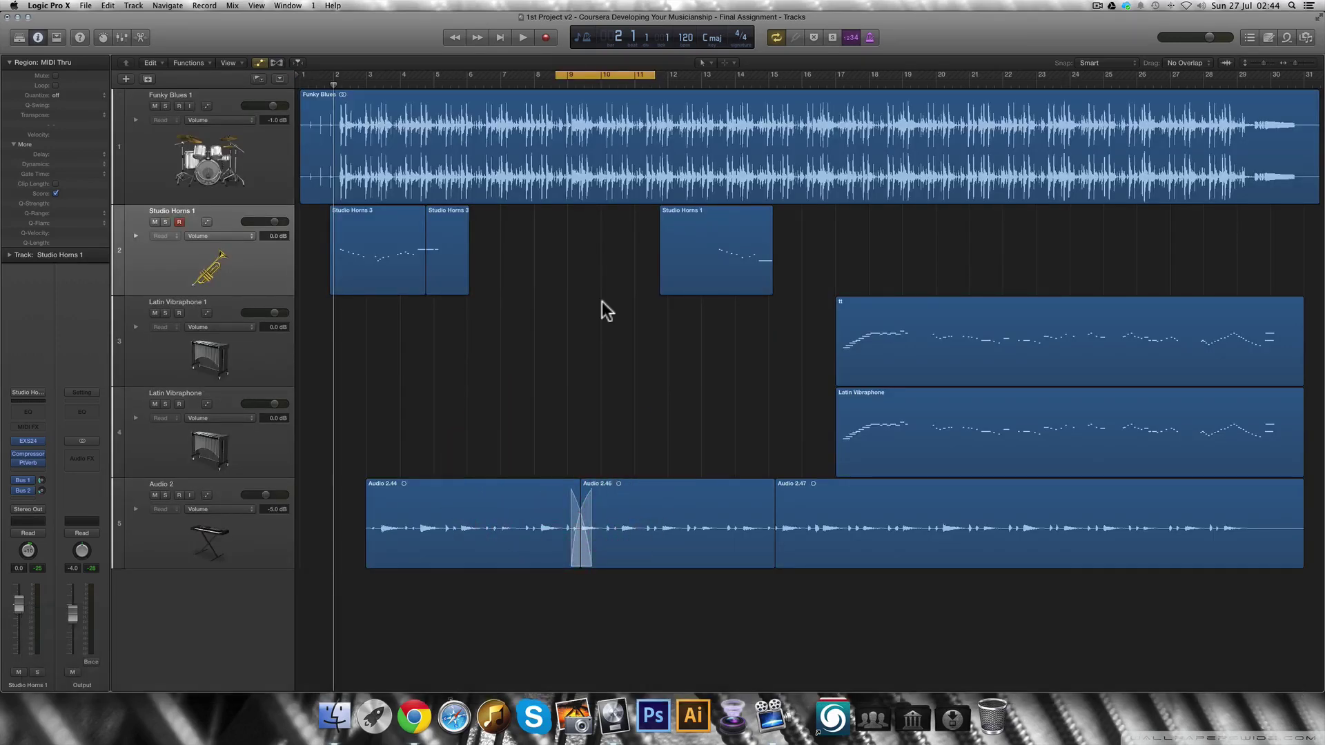
Step: Rename the Studio Horns 1 track to Studio Horns 0
double_click(187, 214)
key("BackSpace")
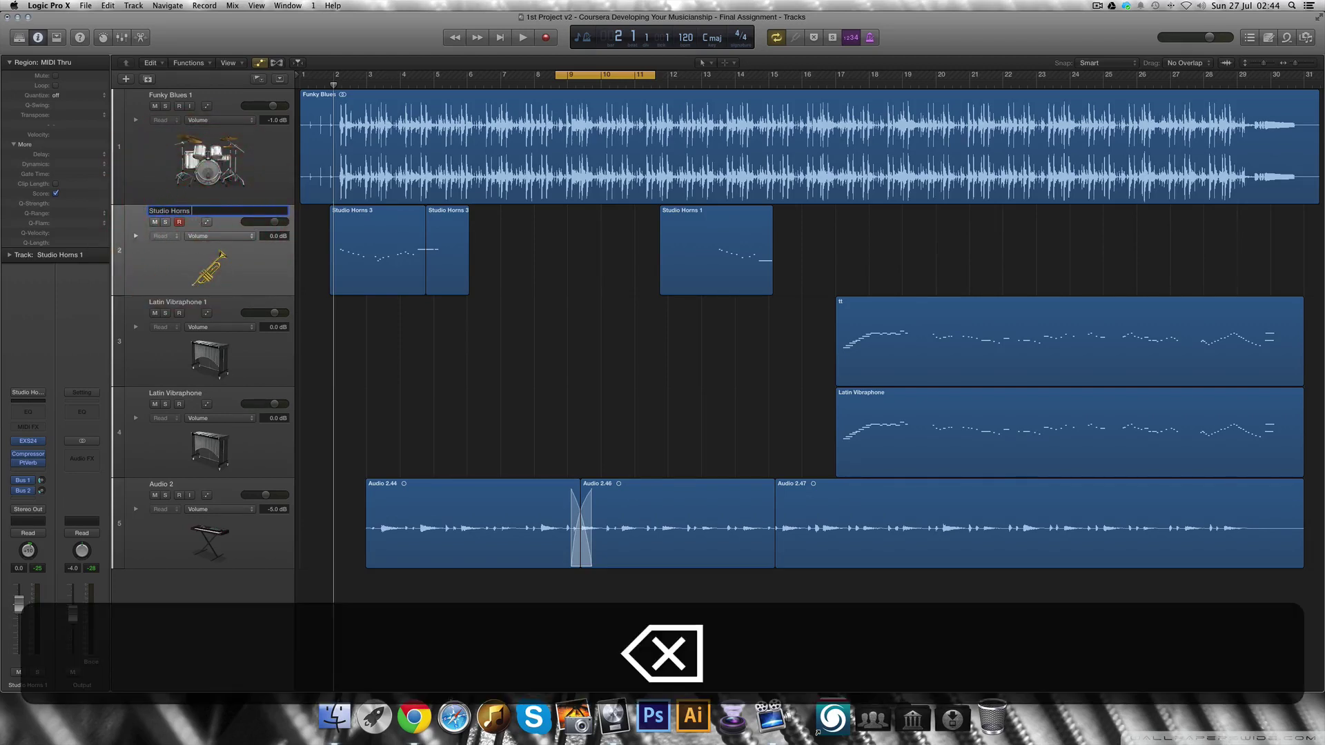
type("0")
key("Return")
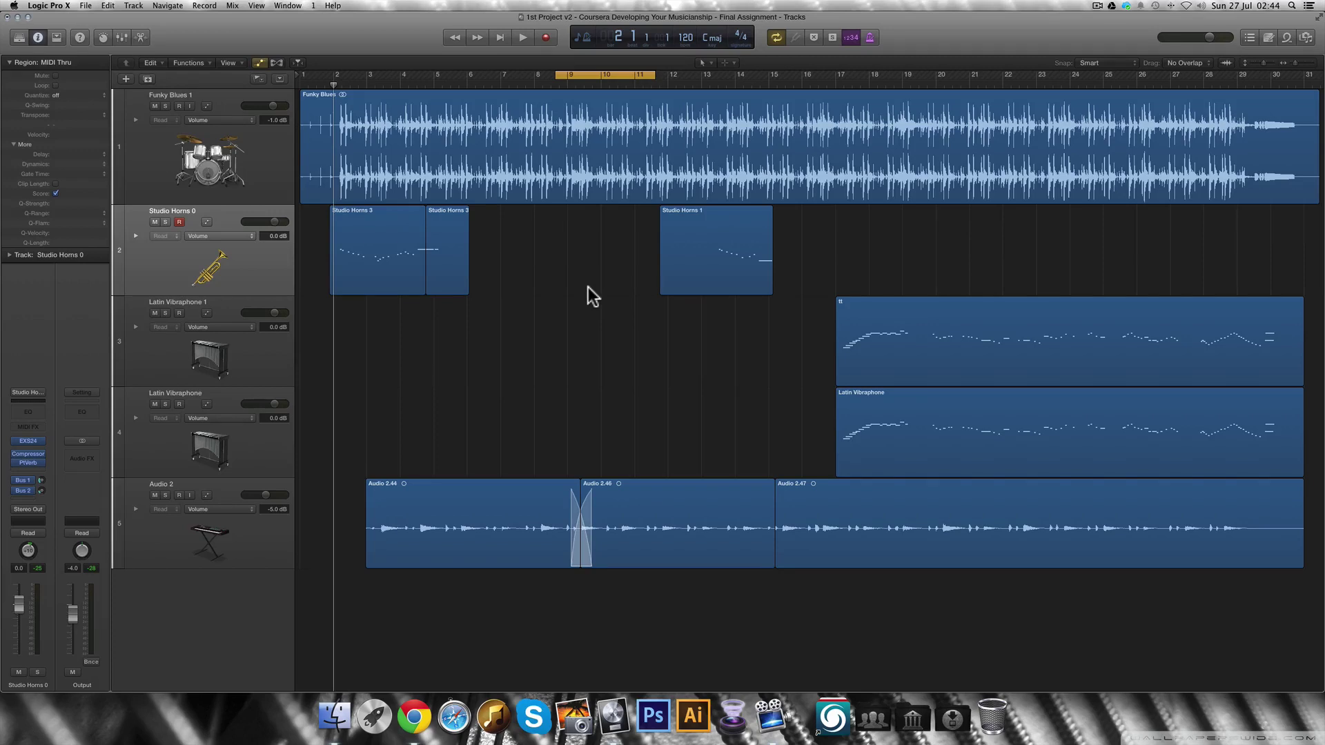
Step: Rename the later Studio Horns 1 region to Studio Horns 0 using the Text tool
key("t")
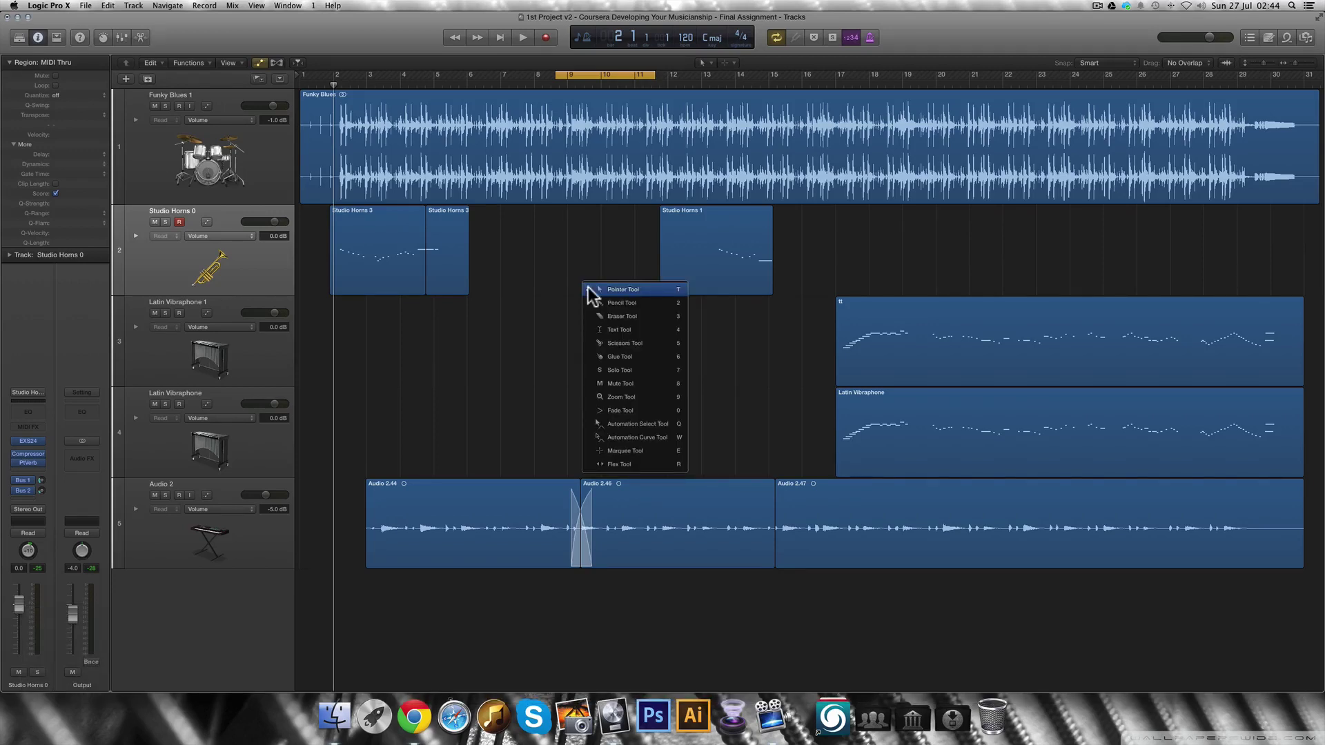
key("4")
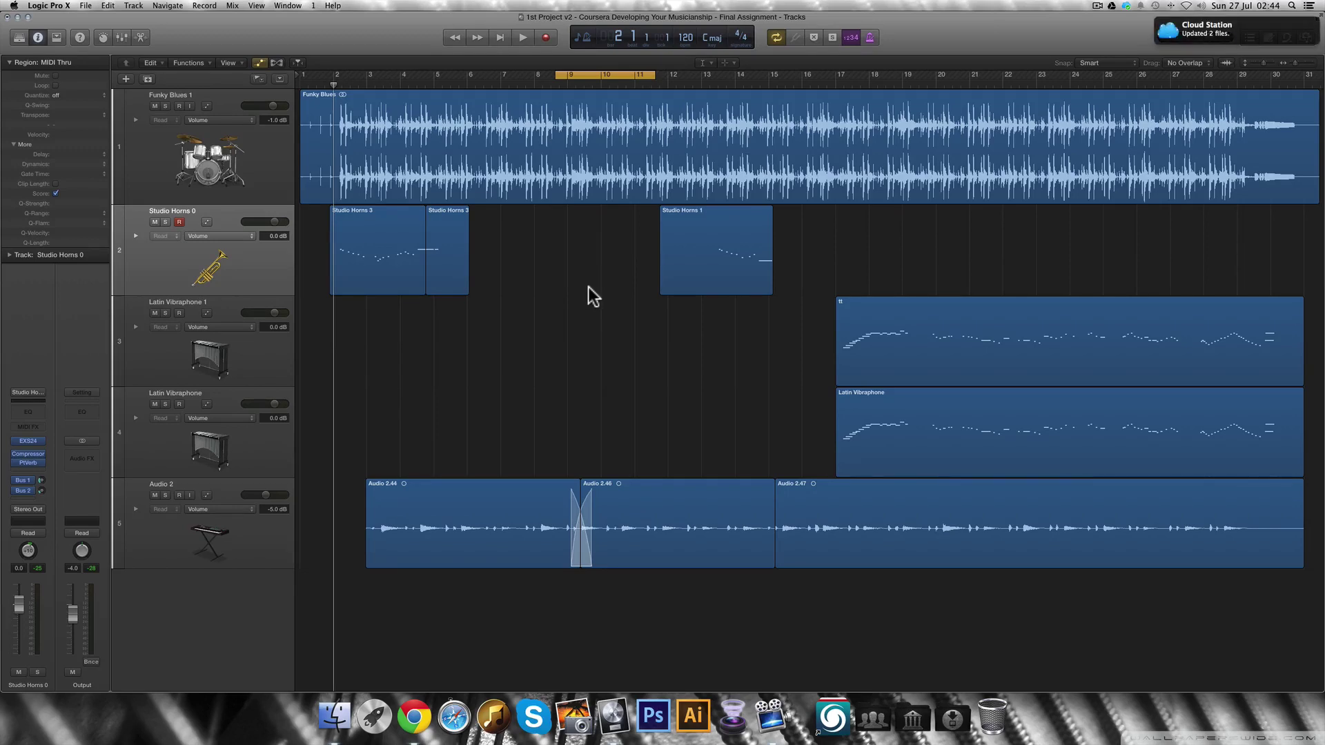
left_click(684, 213)
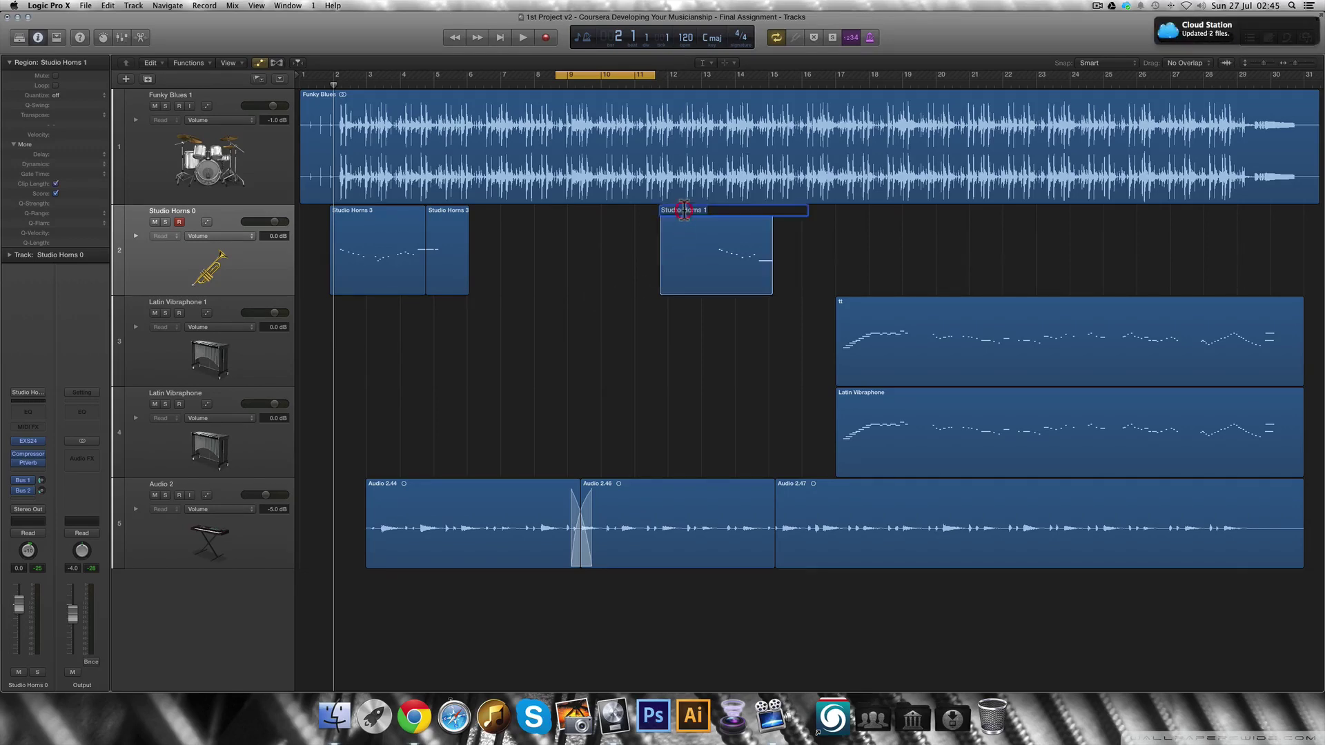
left_click(727, 210)
key("BackSpace")
type("0")
key("shift+Return")
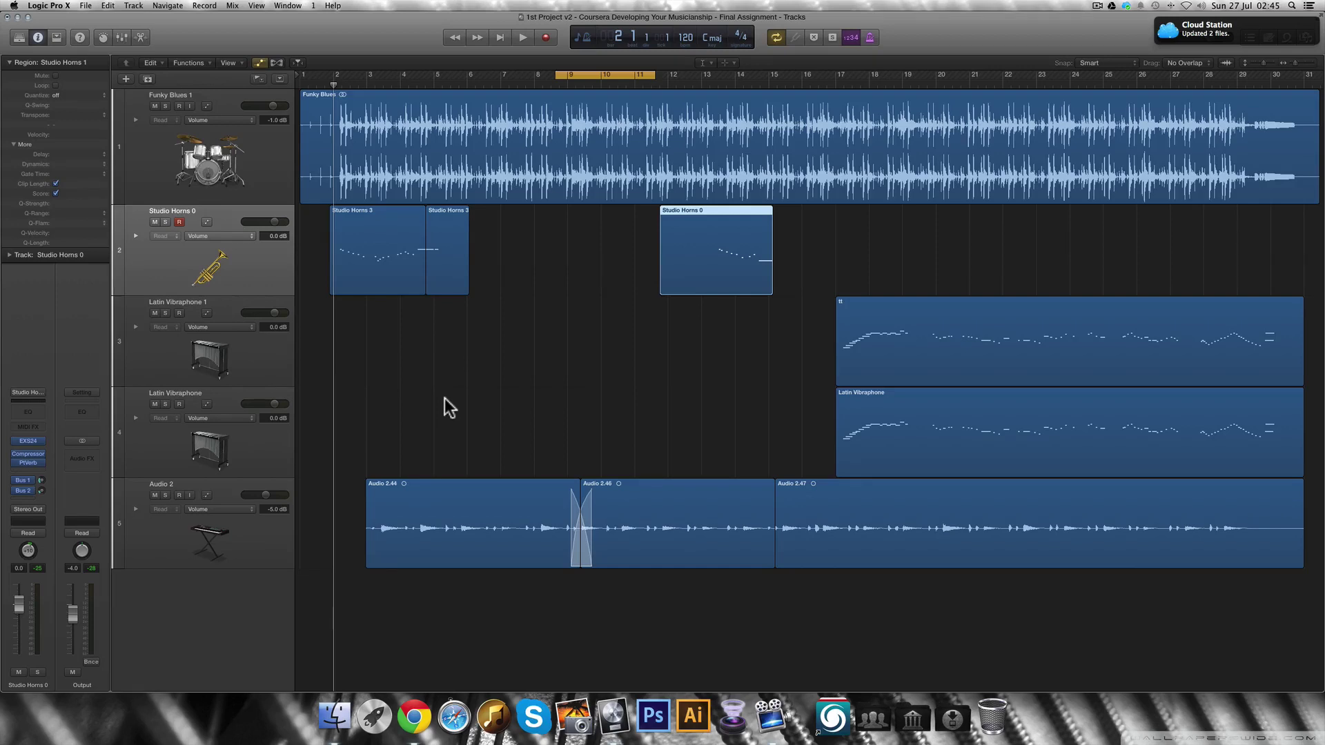
key("alt")
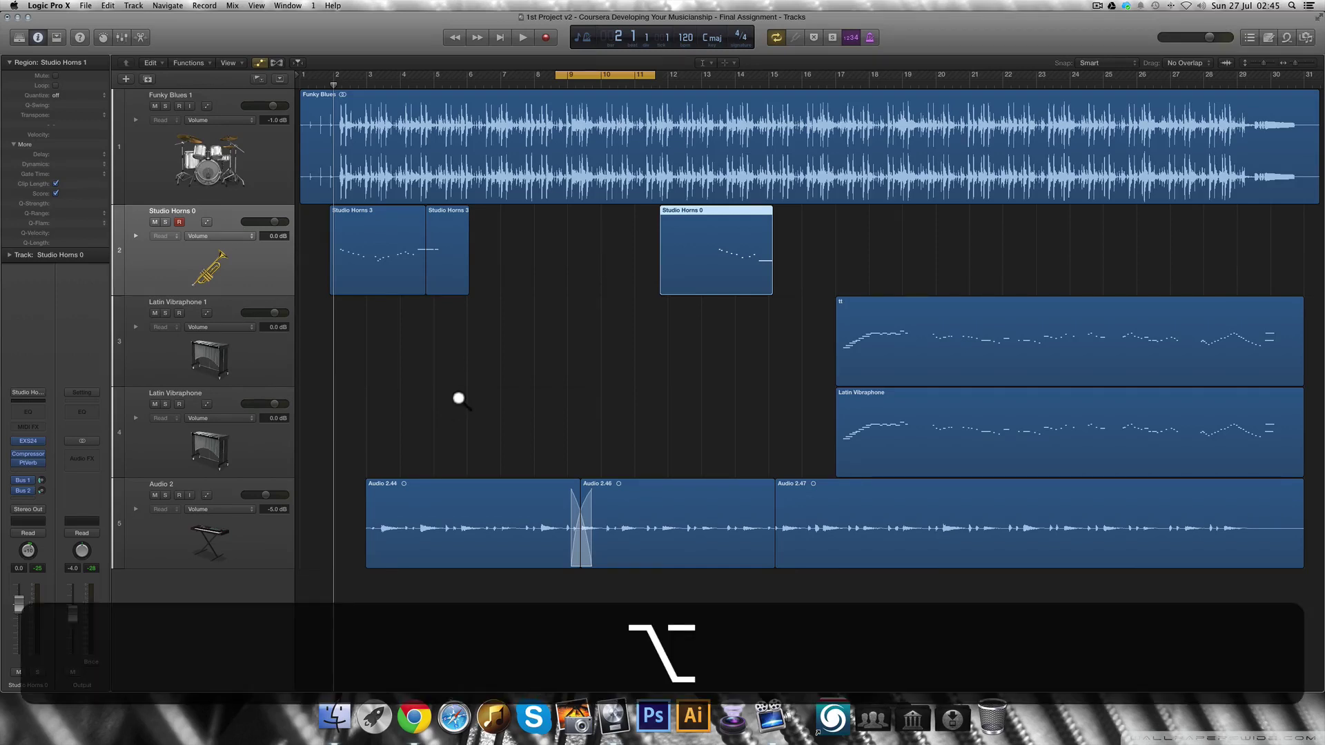
Step: Colour Latin Vibraphone 1 purple, Studio Horns 0 green, and Funky Blues yellow-green
key("alt+c")
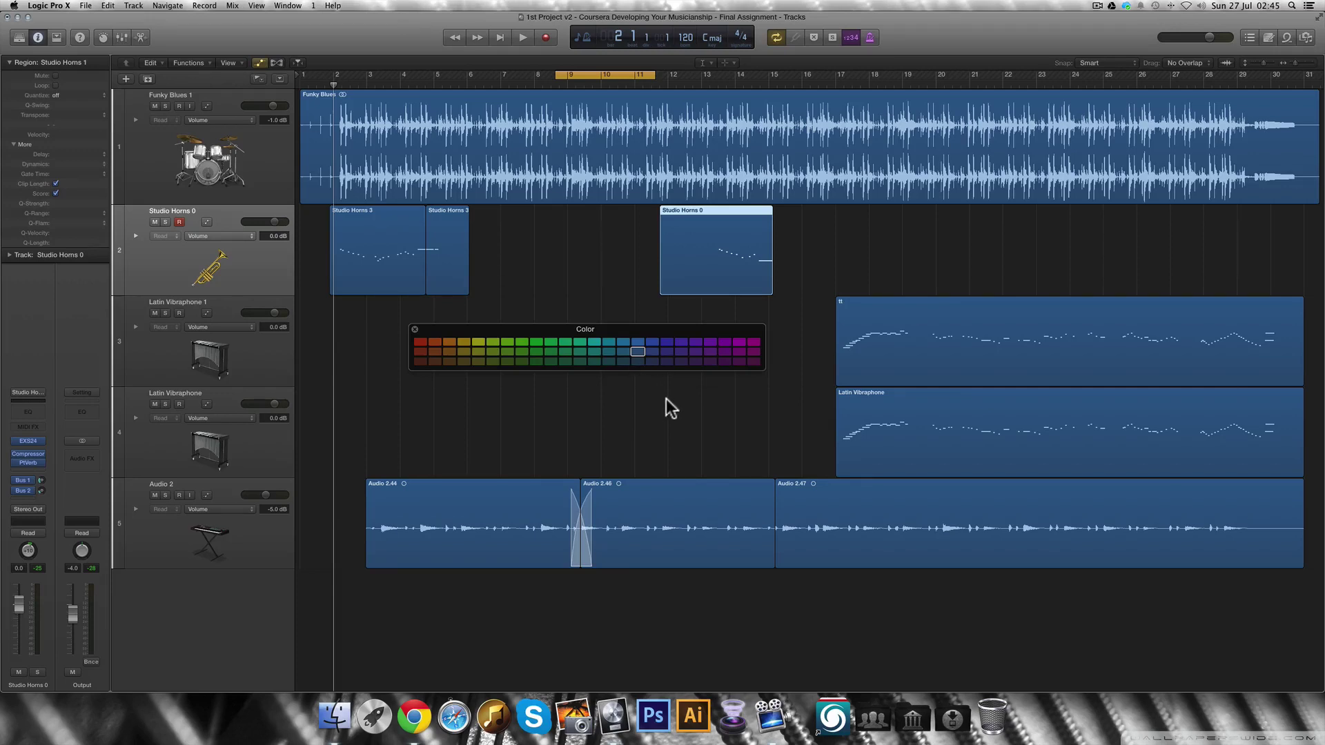
left_click(894, 352)
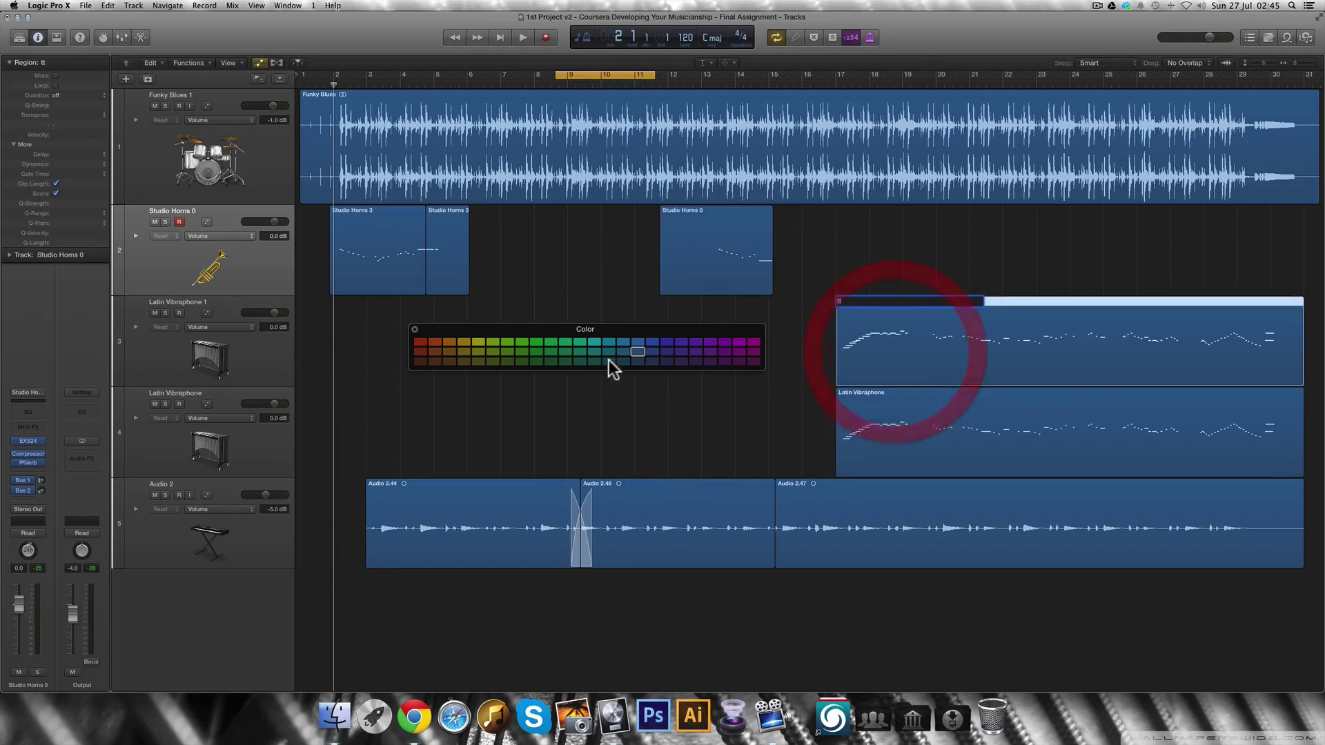
left_click(666, 343)
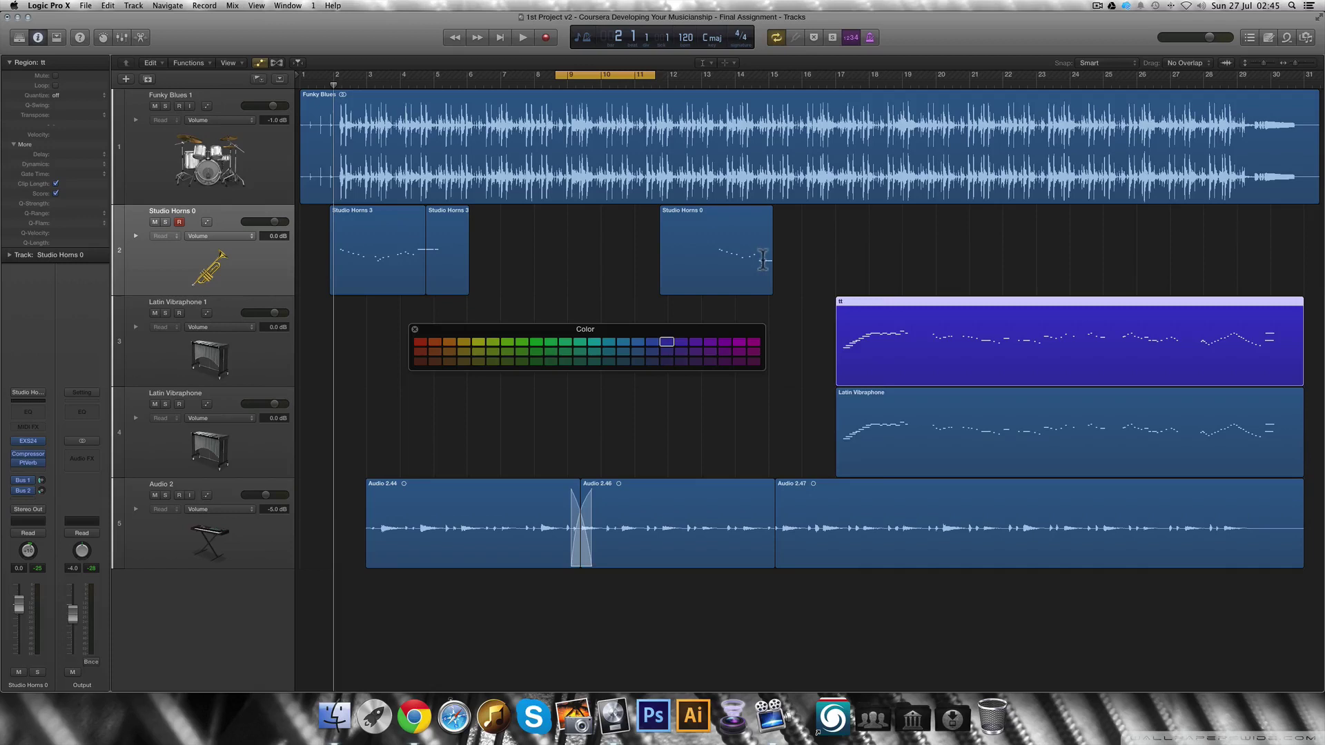
key("t")
key("t")
left_click(725, 249)
left_click(561, 342)
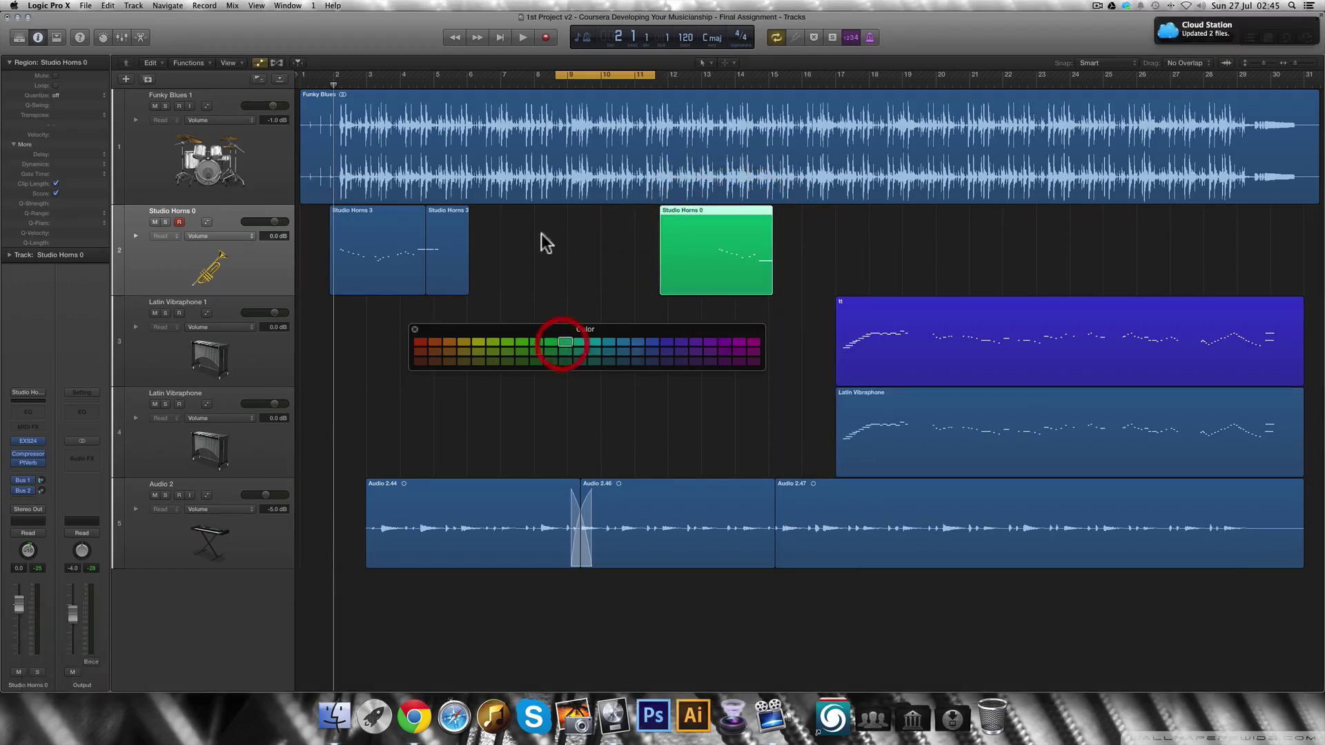
left_click(517, 153)
left_click(494, 342)
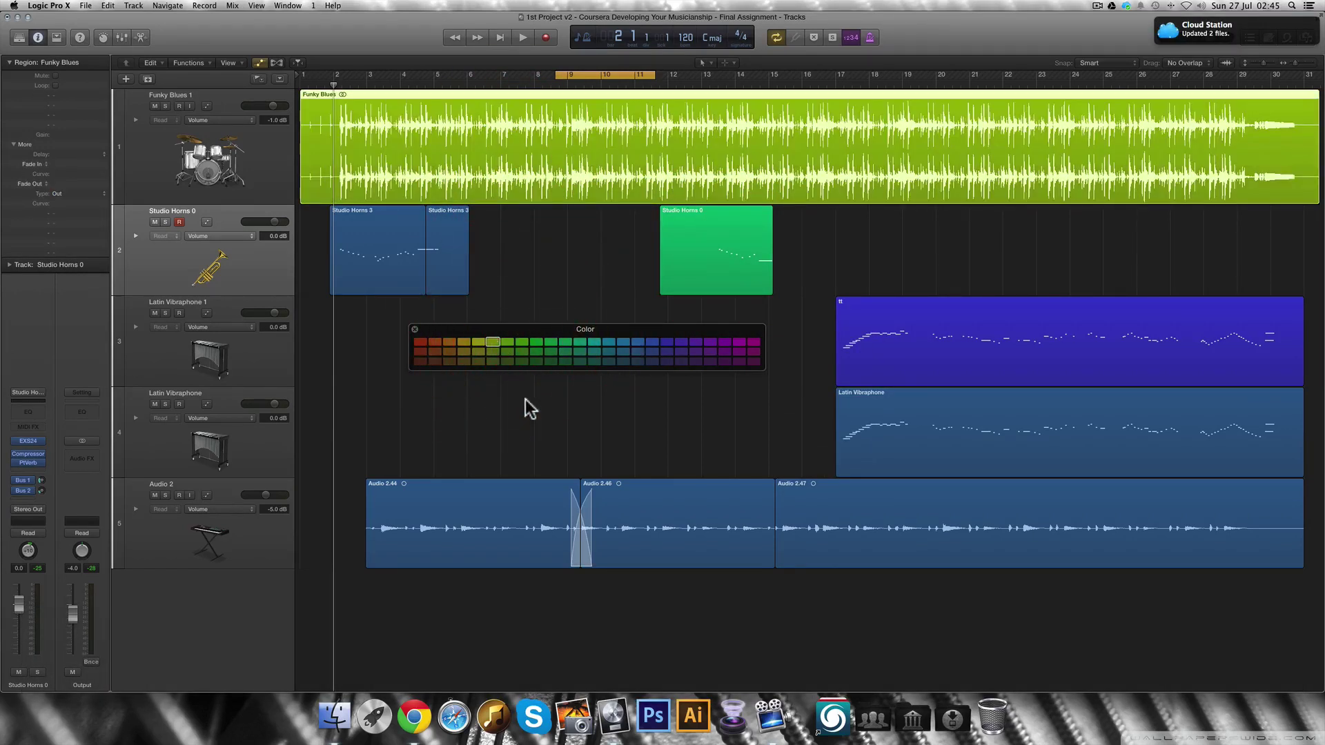